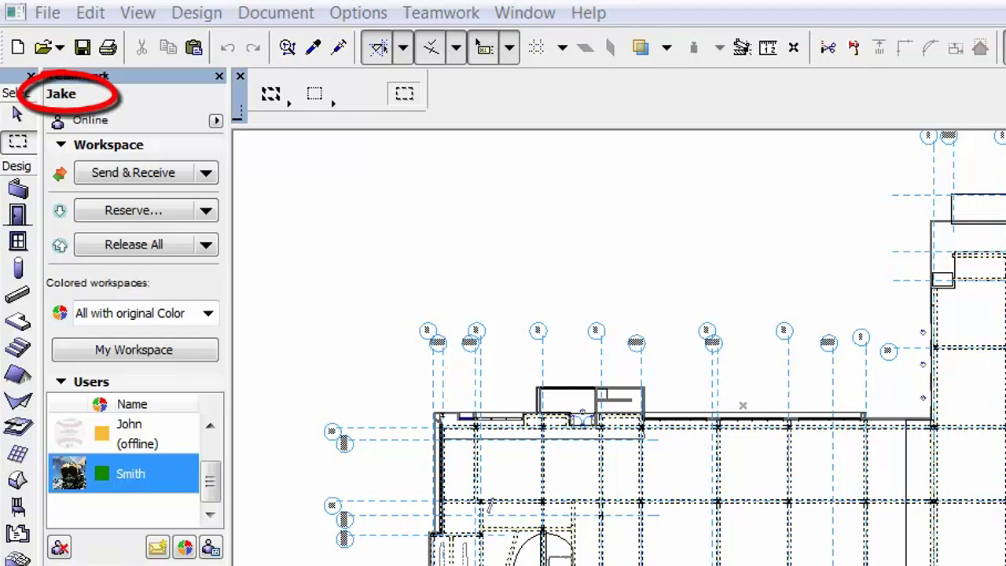
Place a marquee around the middle steel column and its beam connections on the floor plan and display that area in 3D
scroll(714, 517, up, 5)
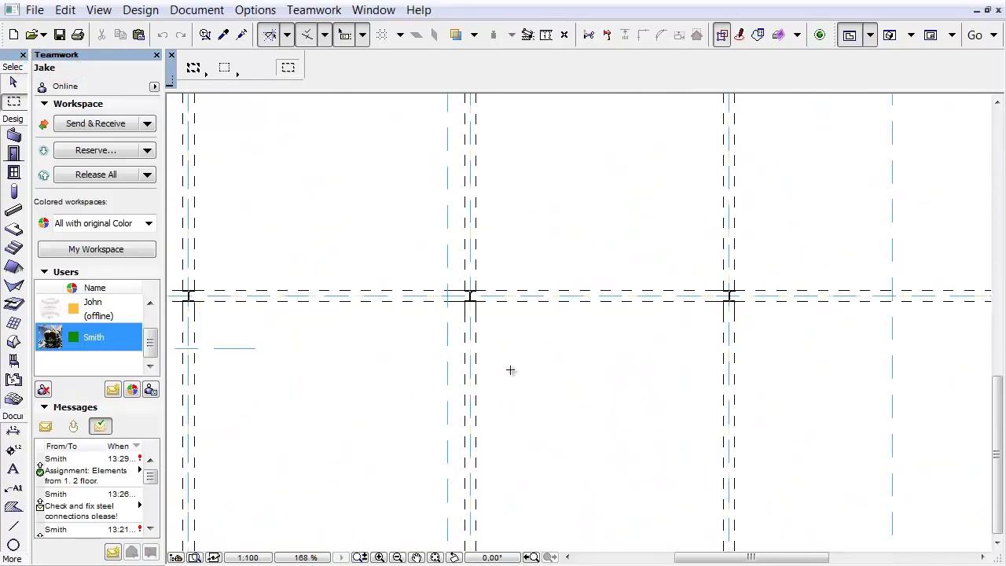
click(312, 149)
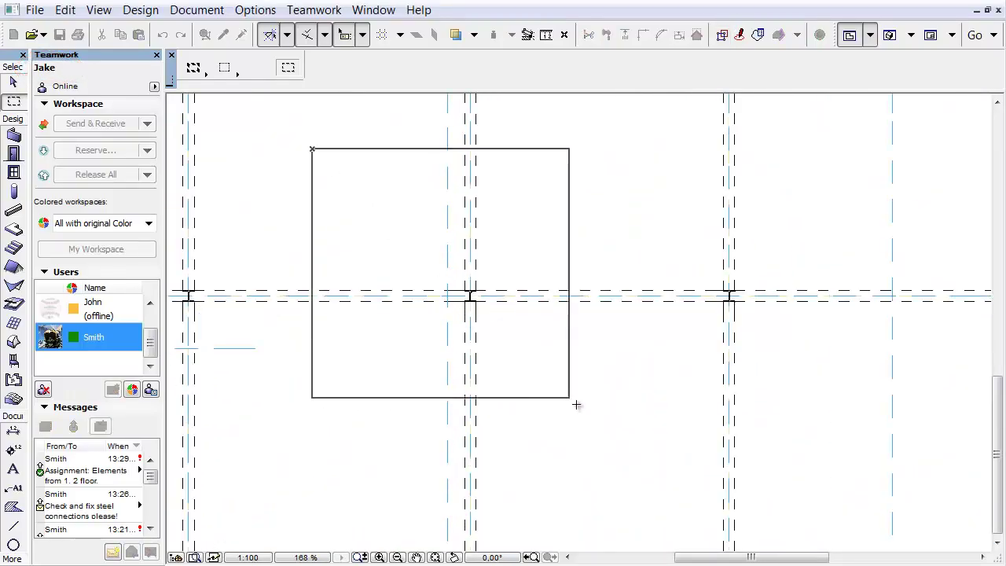
click(606, 426)
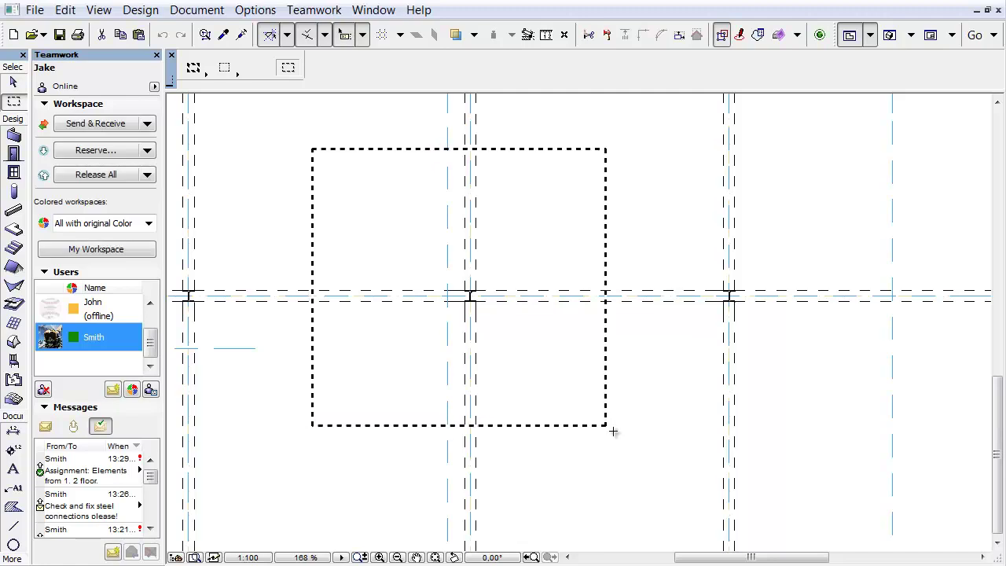
right_click(382, 218)
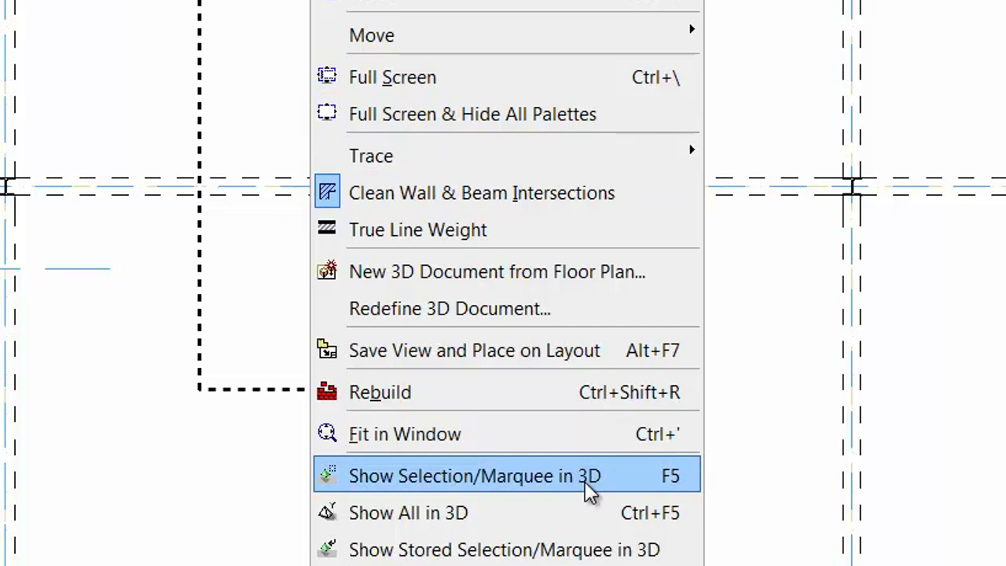
click(584, 478)
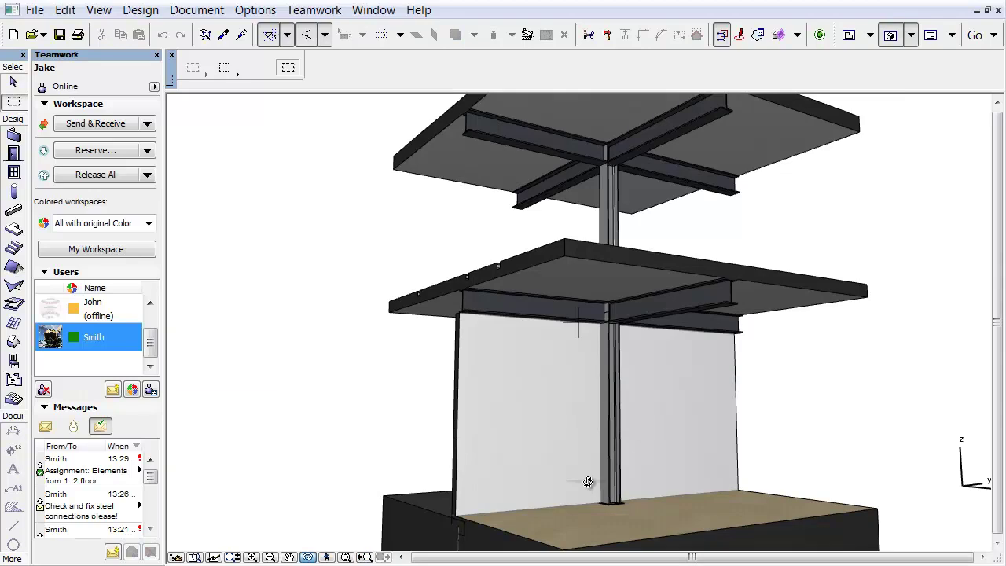
scroll(619, 458, up, 5)
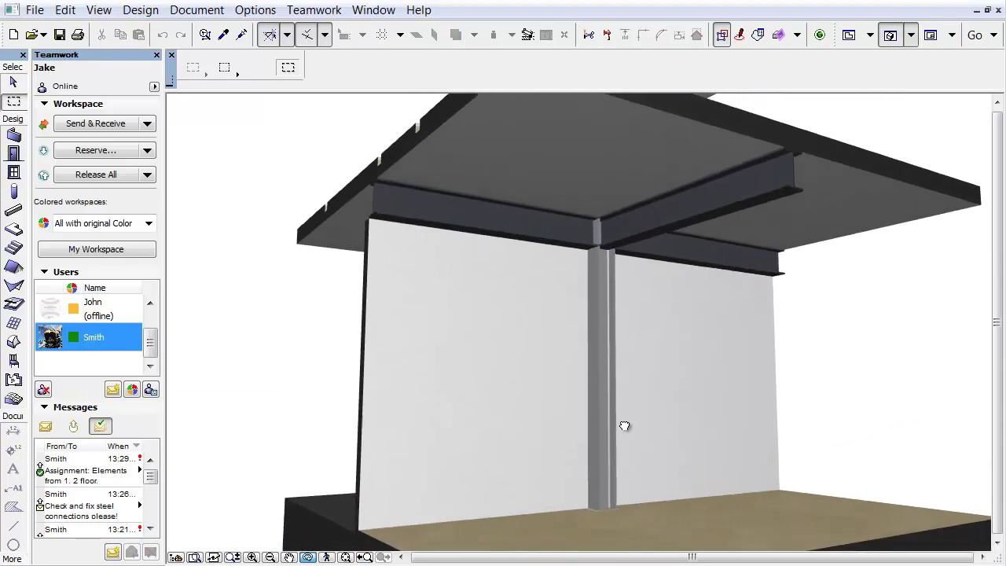
middle_drag(623, 426, 624, 423)
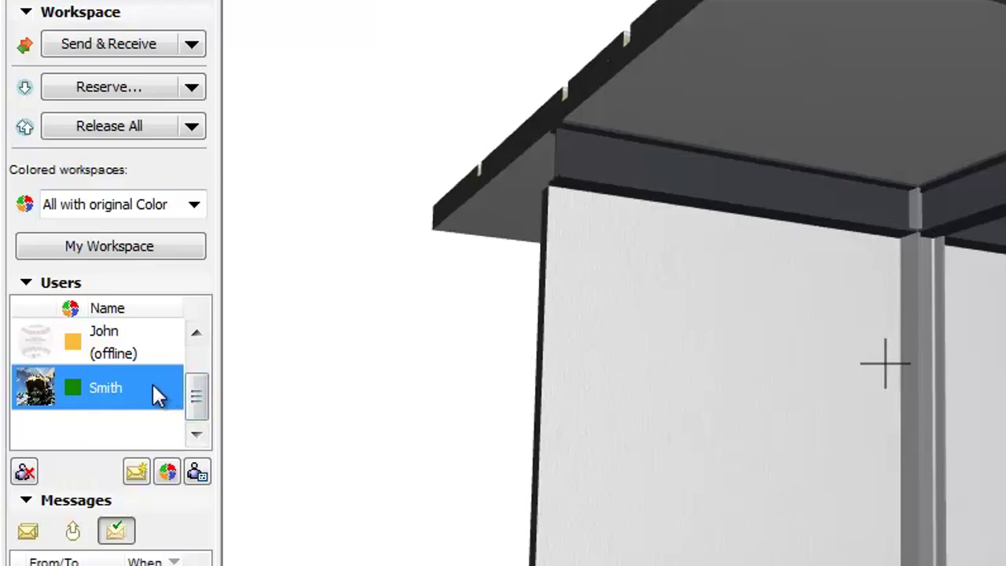
Start a new Teamwork message to the highlighted colleague, keeping only that colleague as the recipient
right_click(155, 395)
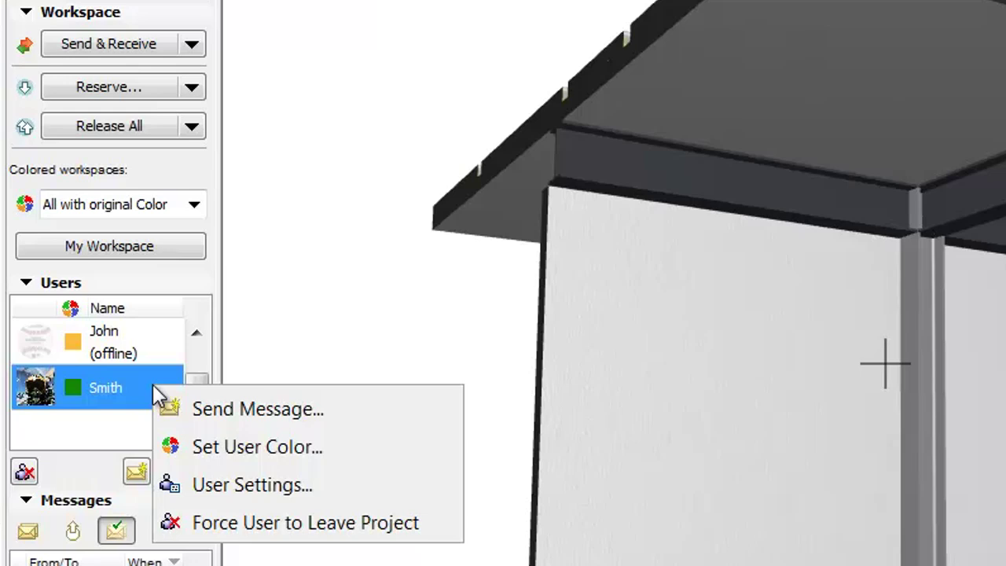
click(365, 408)
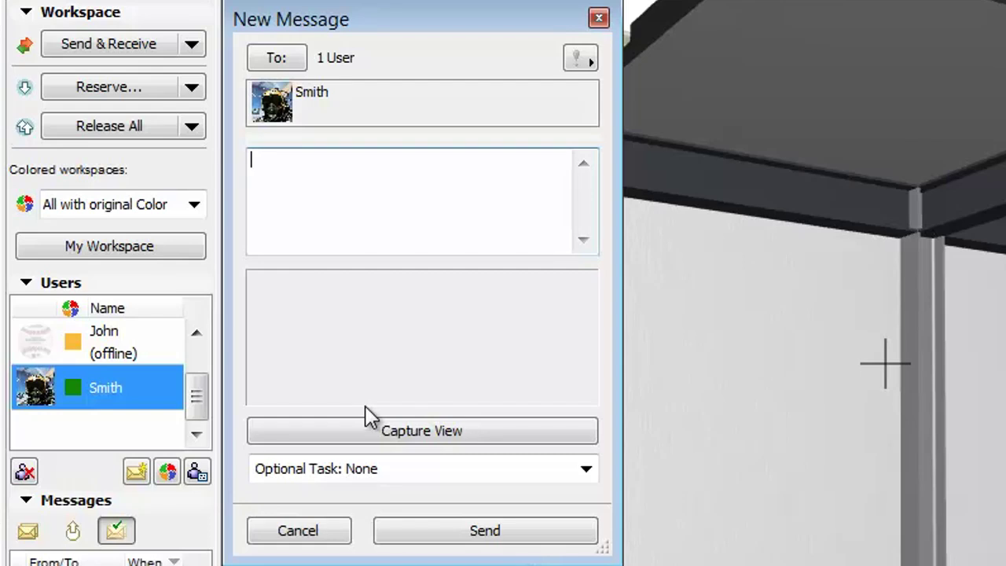
click(292, 58)
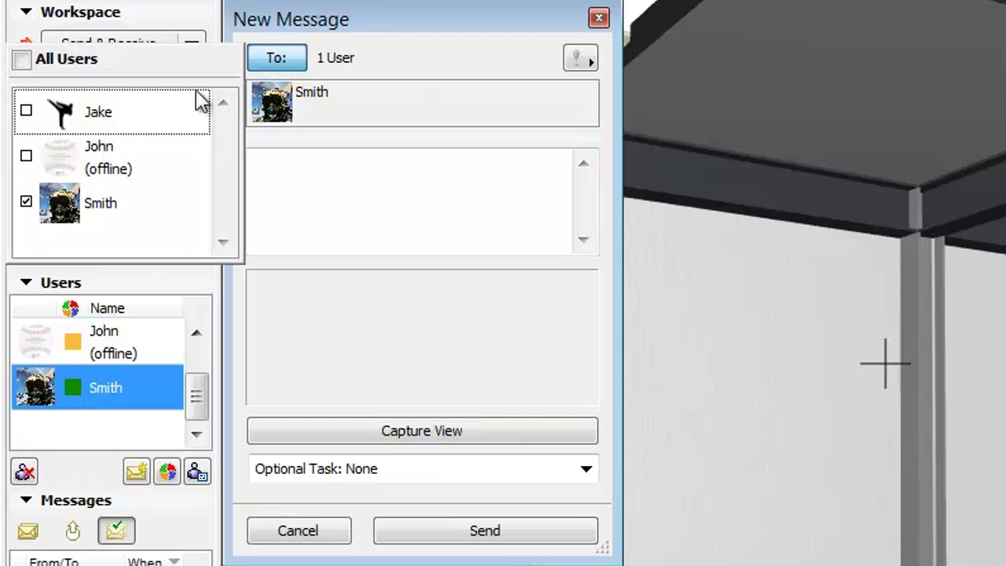
click(26, 156)
click(21, 59)
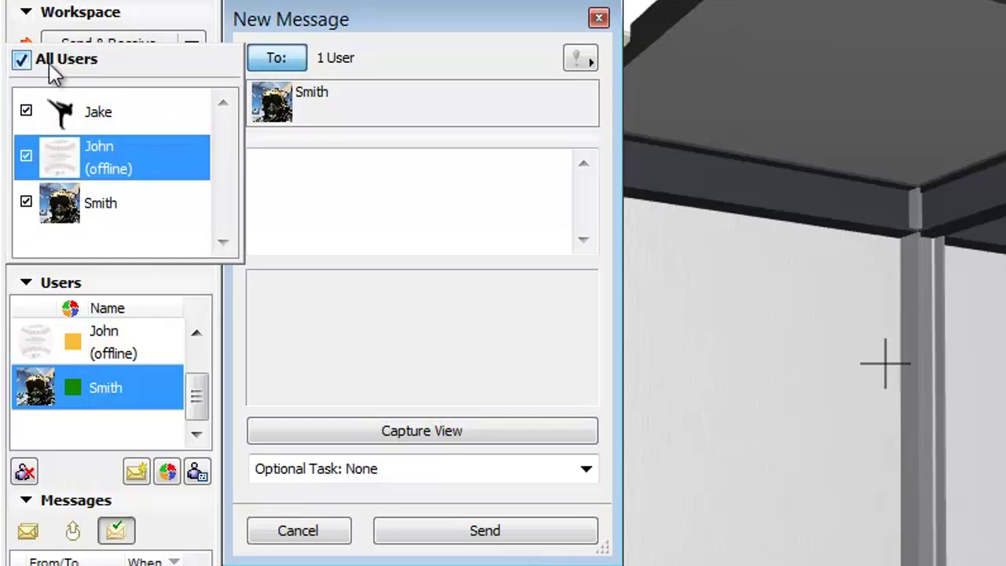
click(22, 61)
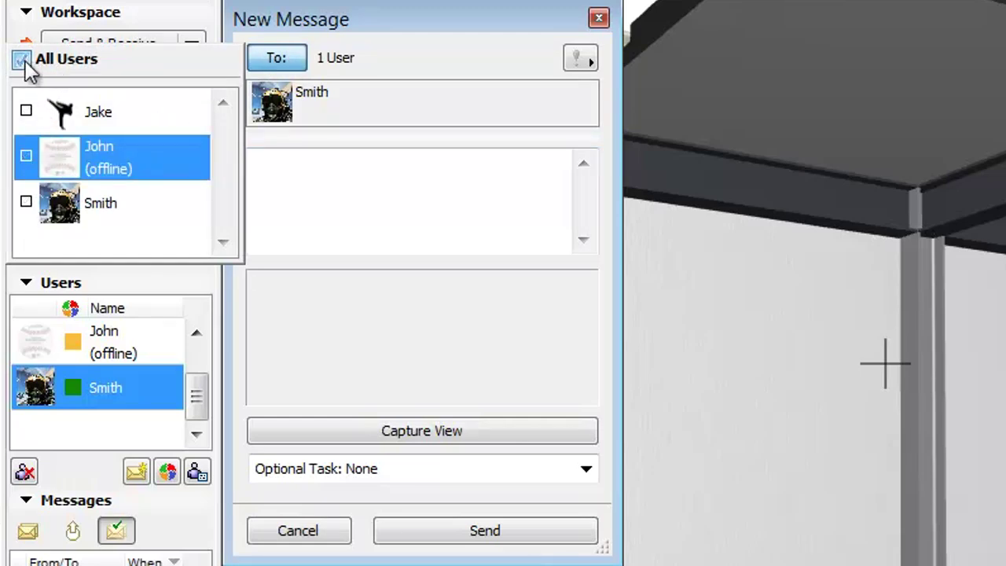
click(26, 202)
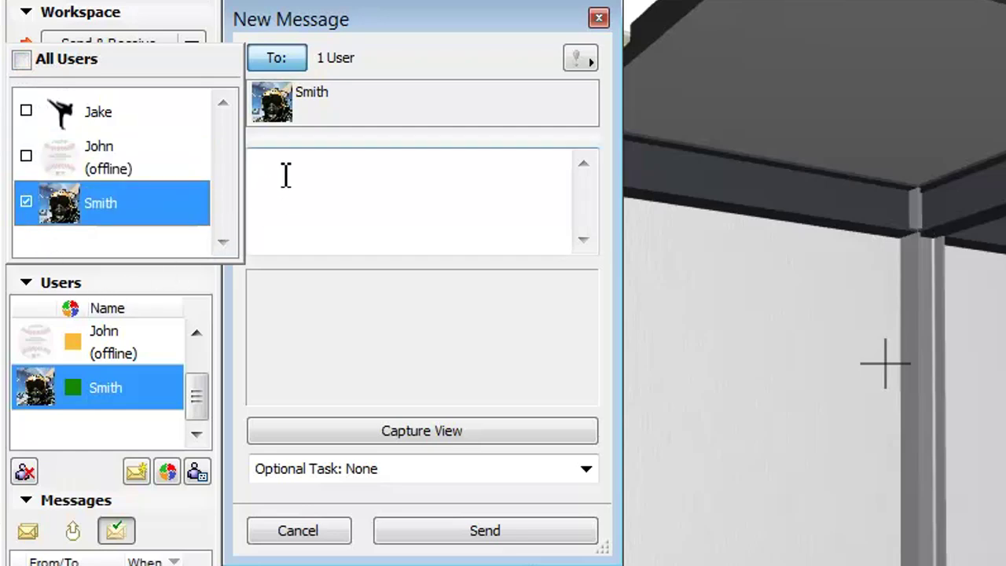
Write "Check and fix steel connections please!" as the message text and attach a capture of the current 3D view
click(460, 191)
text(Check and fix steel connections please!)
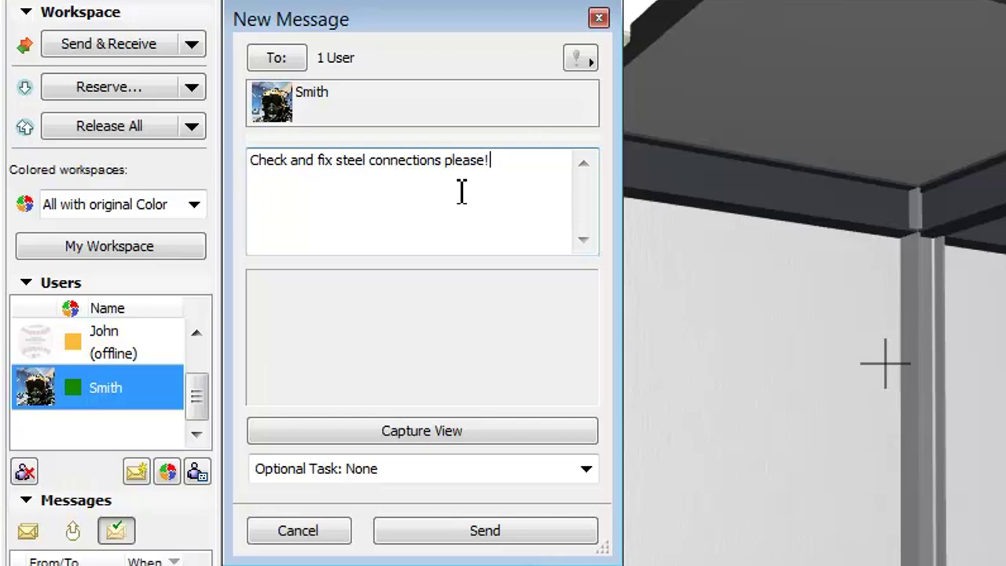
click(523, 434)
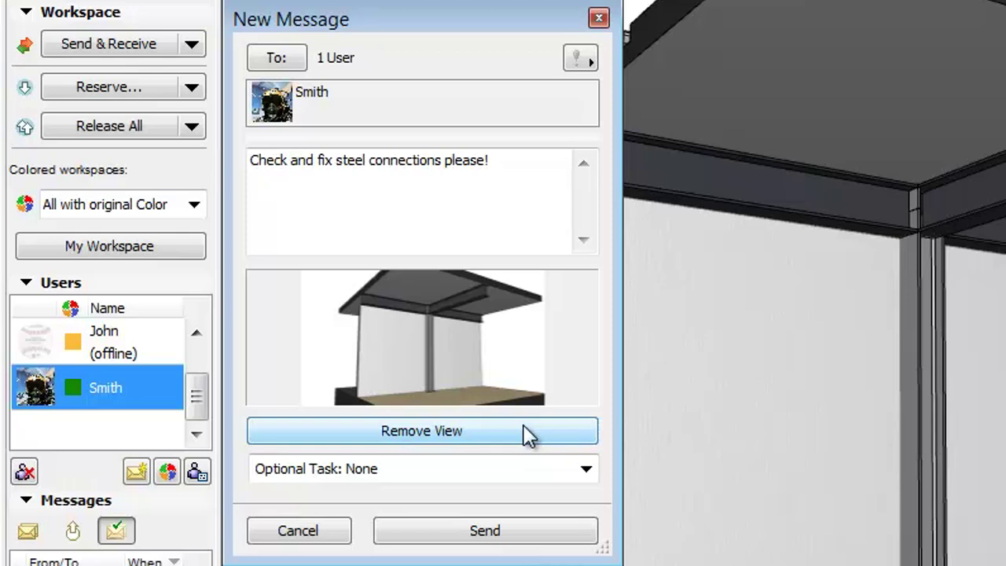
Replace the attached view with a capture of a wider 3D view showing the column's connections at both slabs
scroll(940, 385, down, 3)
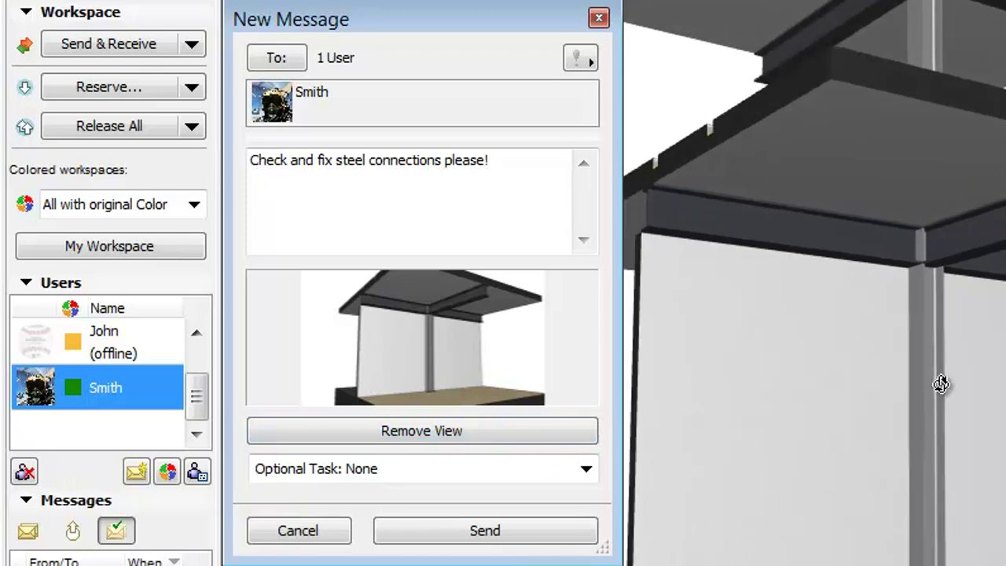
scroll(941, 383, down, 5)
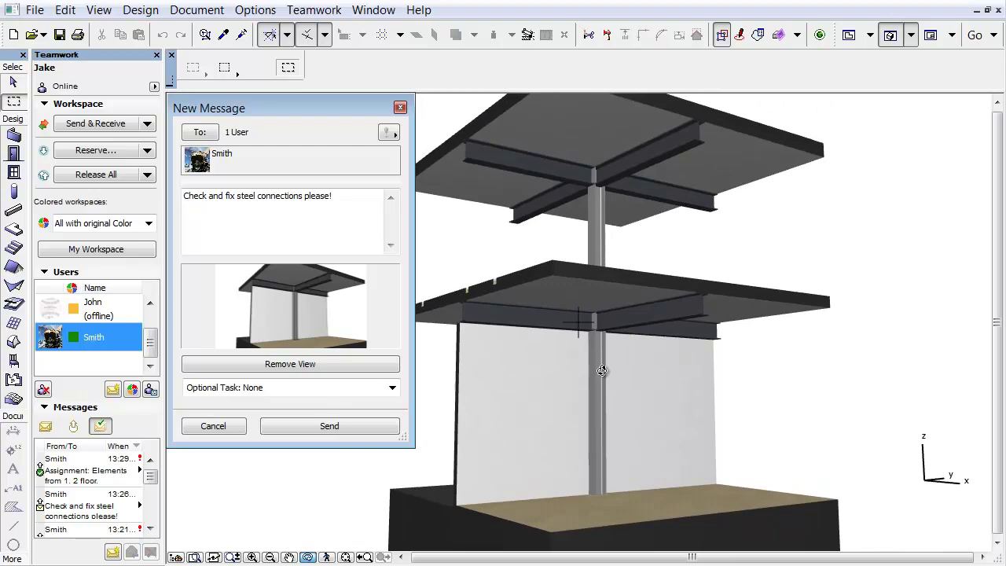
shift+middle_drag(595, 370, 545, 375)
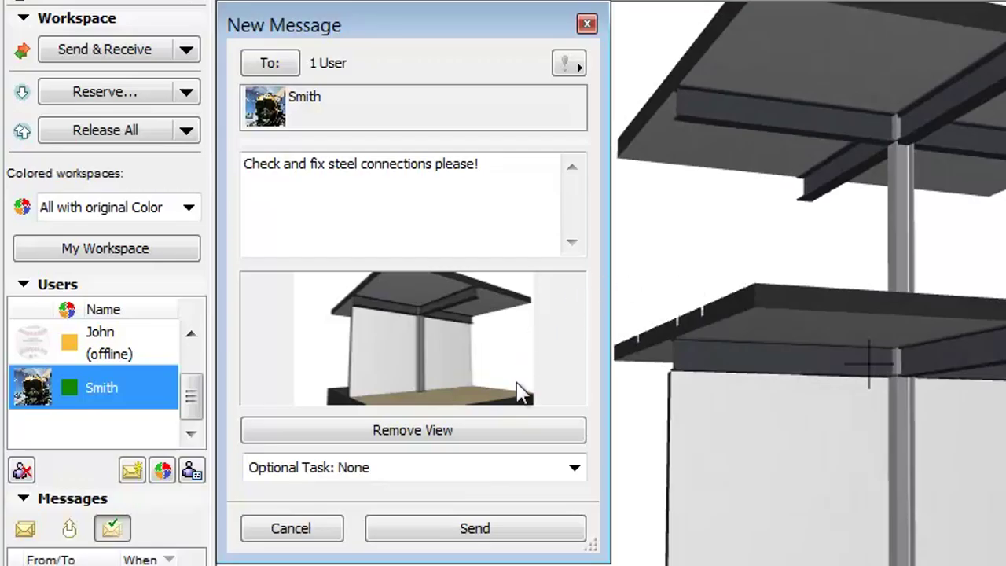
click(516, 421)
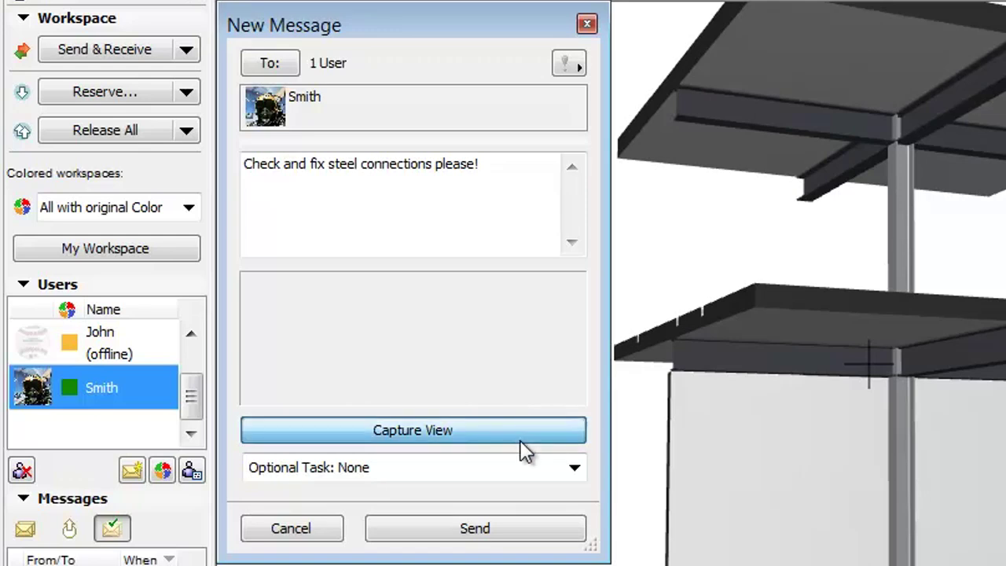
click(520, 440)
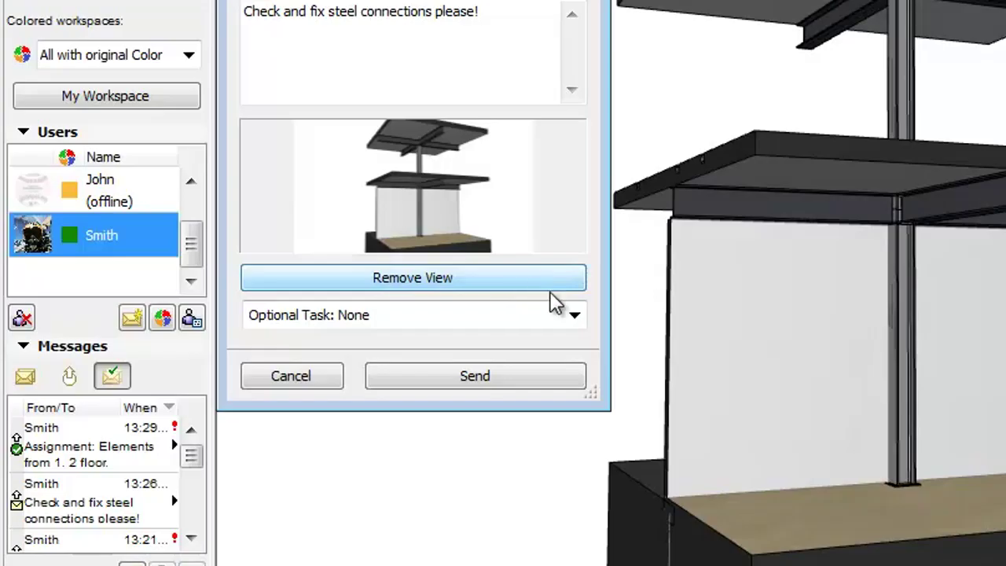
Keep the message's optional task at None and send the message
click(576, 469)
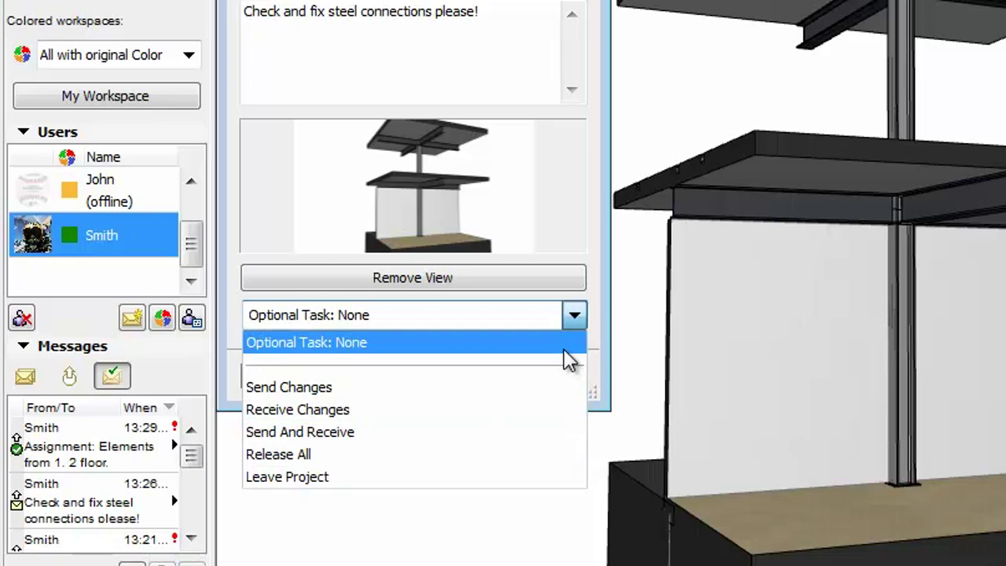
click(568, 352)
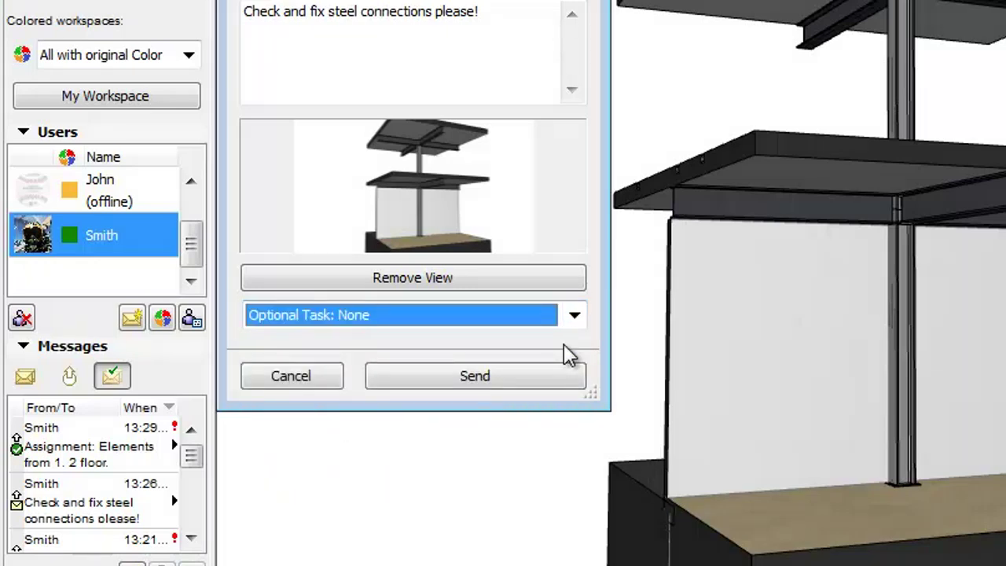
click(562, 377)
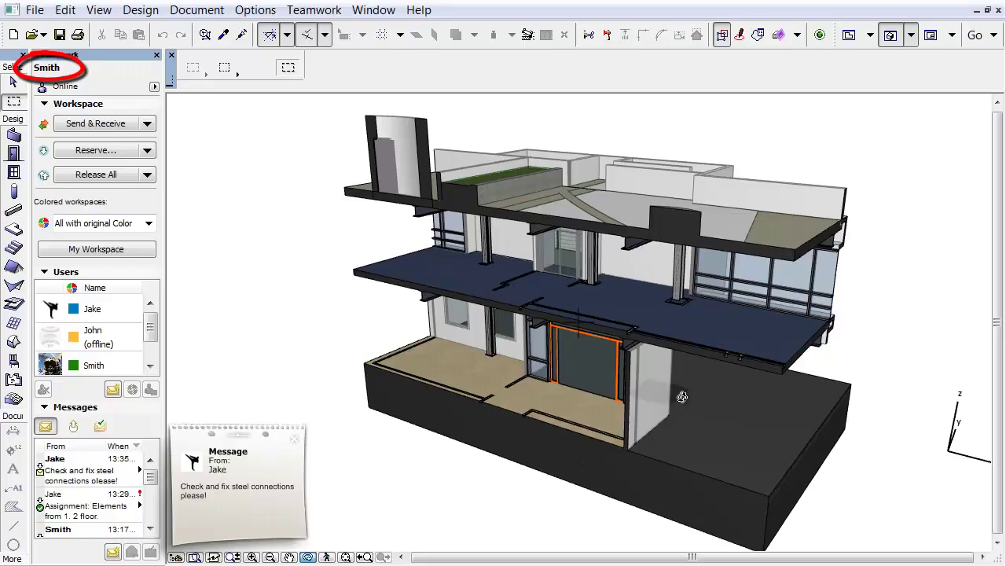
As the recipient, open the received message about the steel connections and apply its attached view to the 3D model
mouse_move(691, 392)
shift+middle_down()
mouse_move(588, 311)
mouse_move(720, 375)
mouse_move(739, 439)
mouse_move(689, 405)
shift+middle_up()
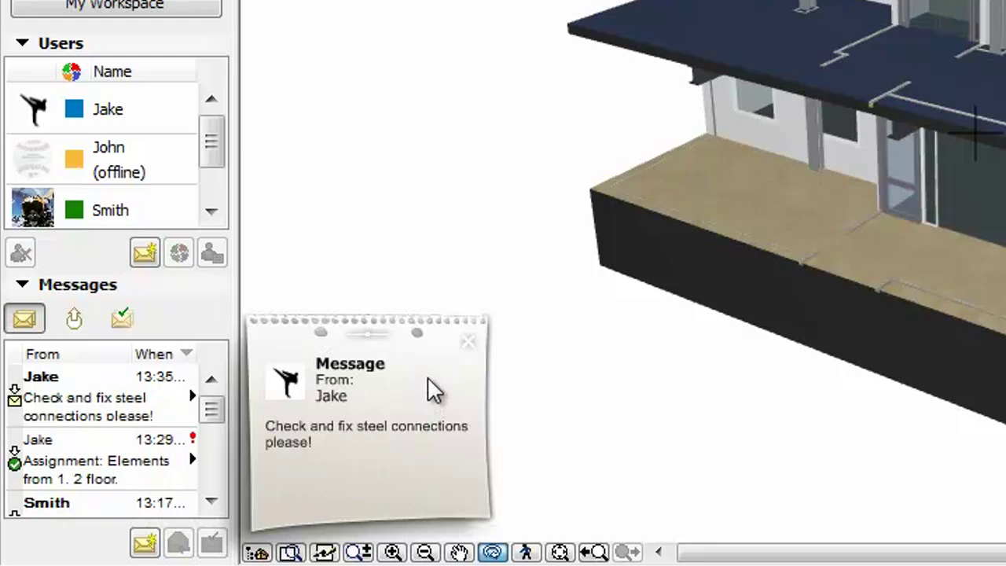
click(427, 377)
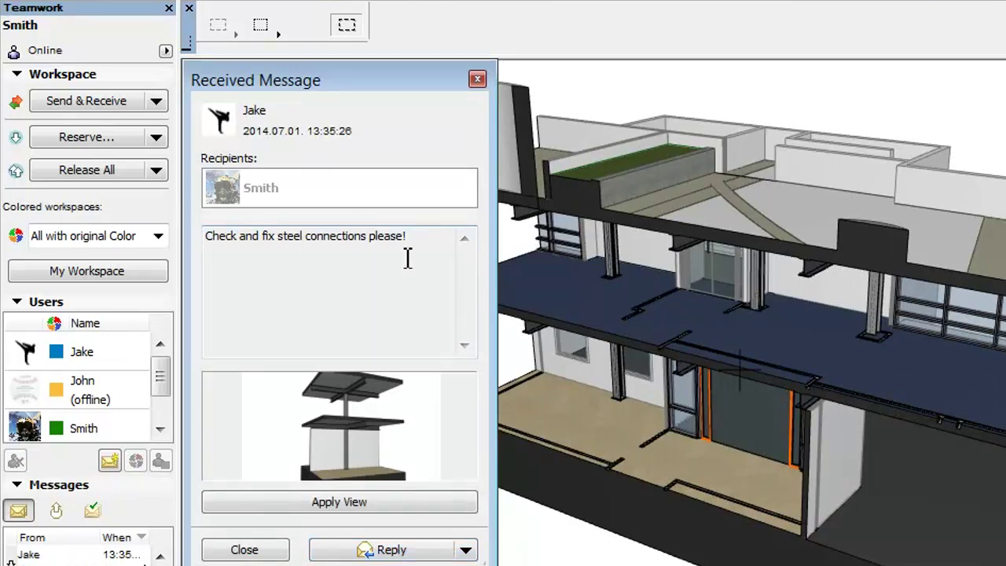
click(436, 505)
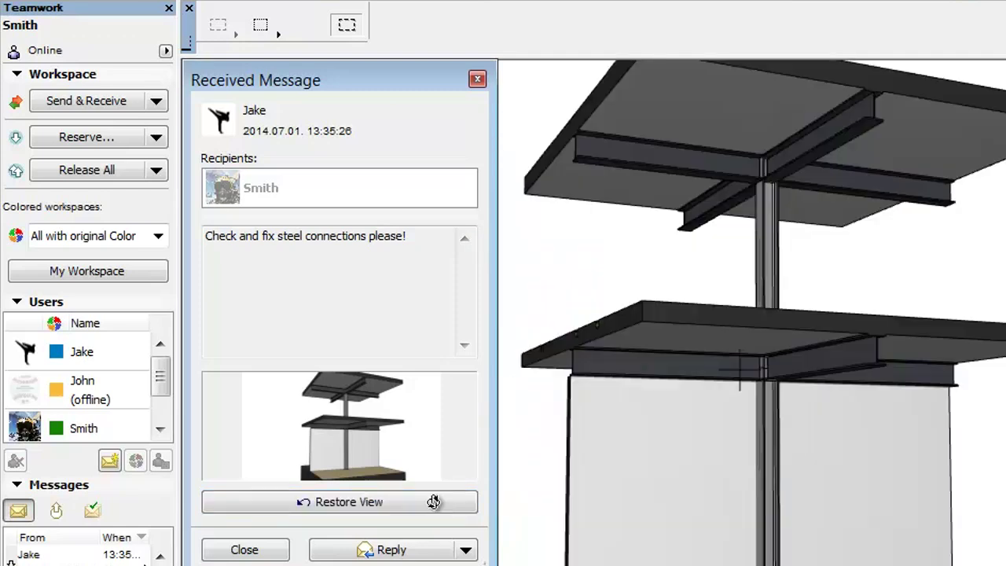
Restore the recipient's original 3D view and reapply the view attached to the message
shift+middle_drag(678, 406, 678, 377)
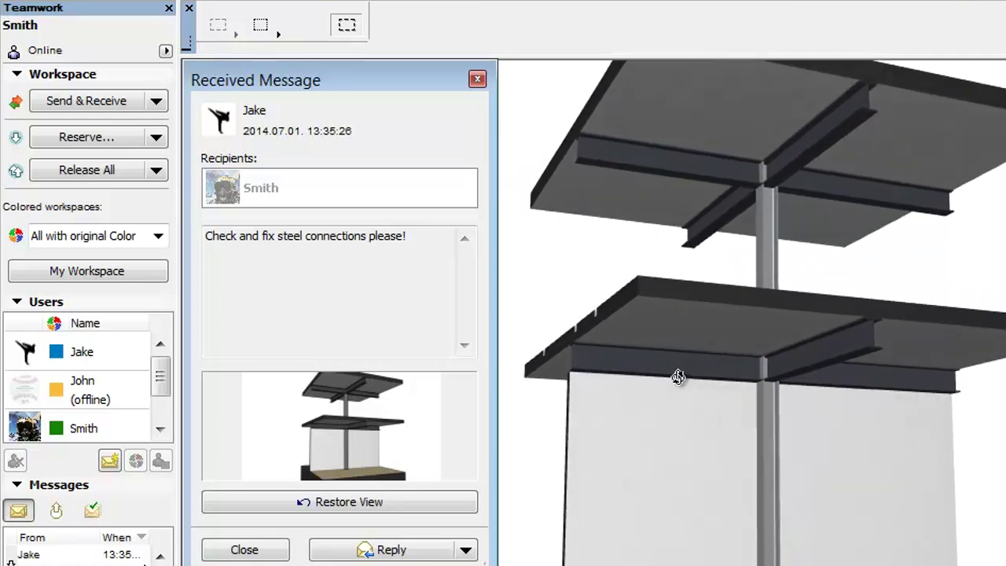
click(395, 501)
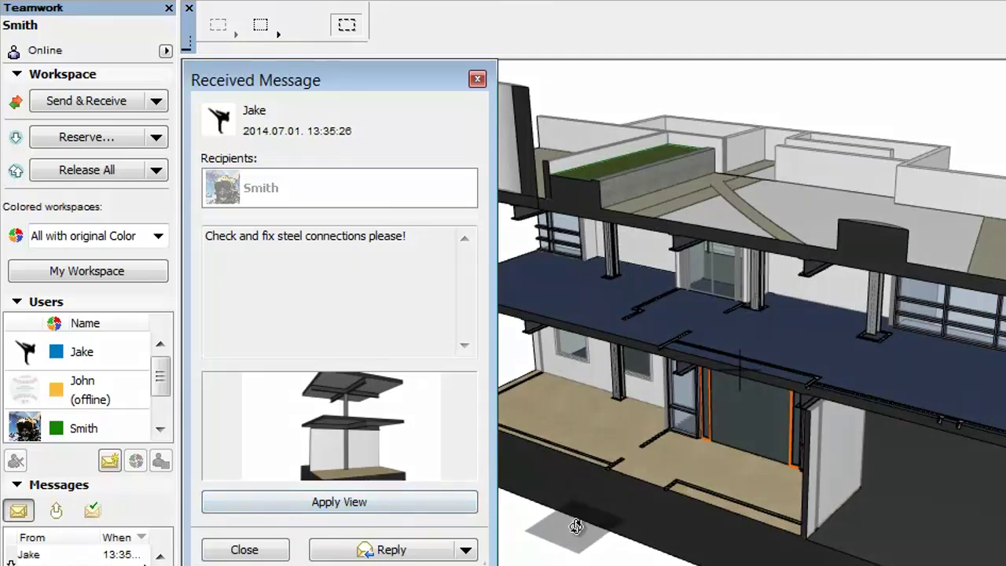
click(434, 509)
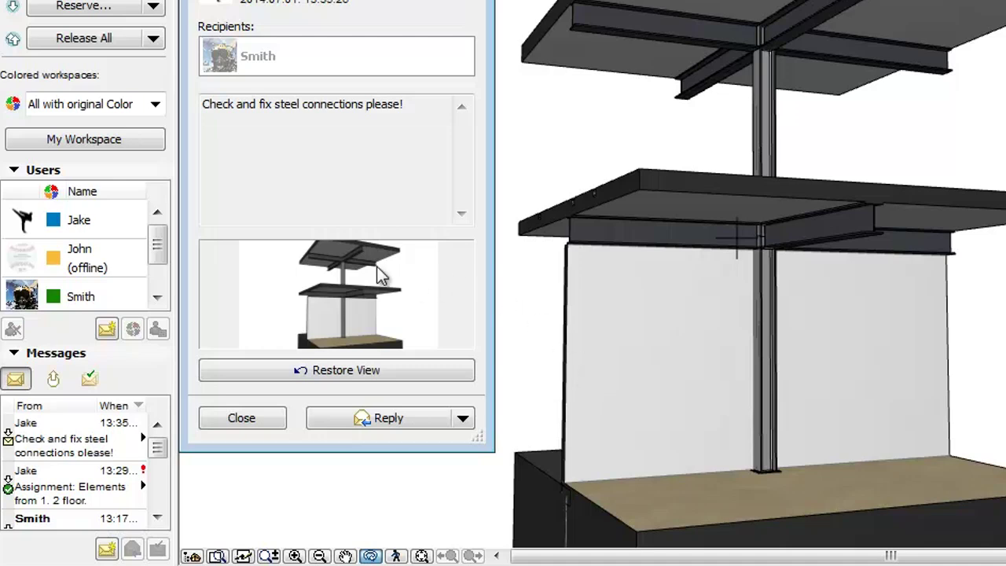
Move the steel connections message to Completed and close the received message
right_click(82, 446)
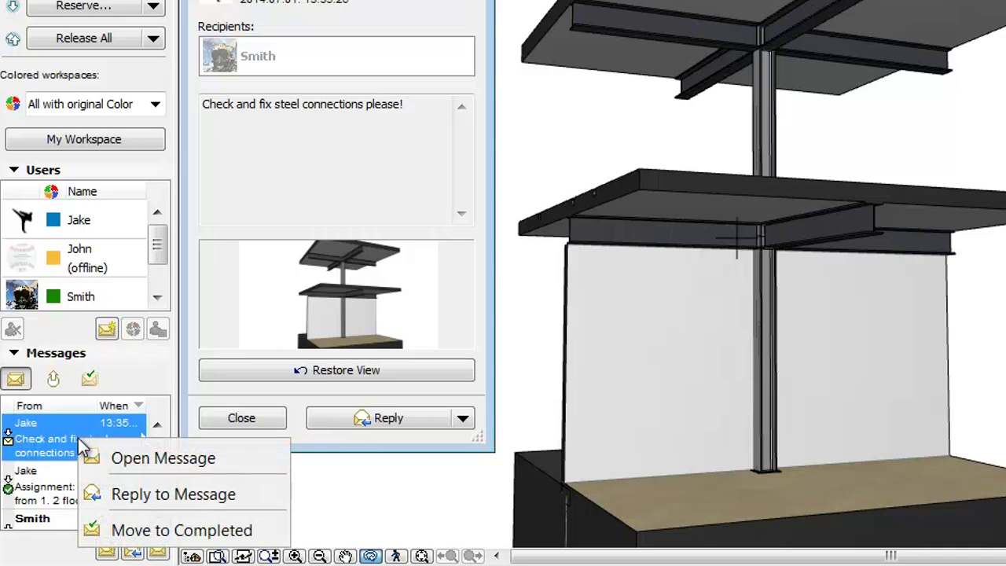
click(263, 531)
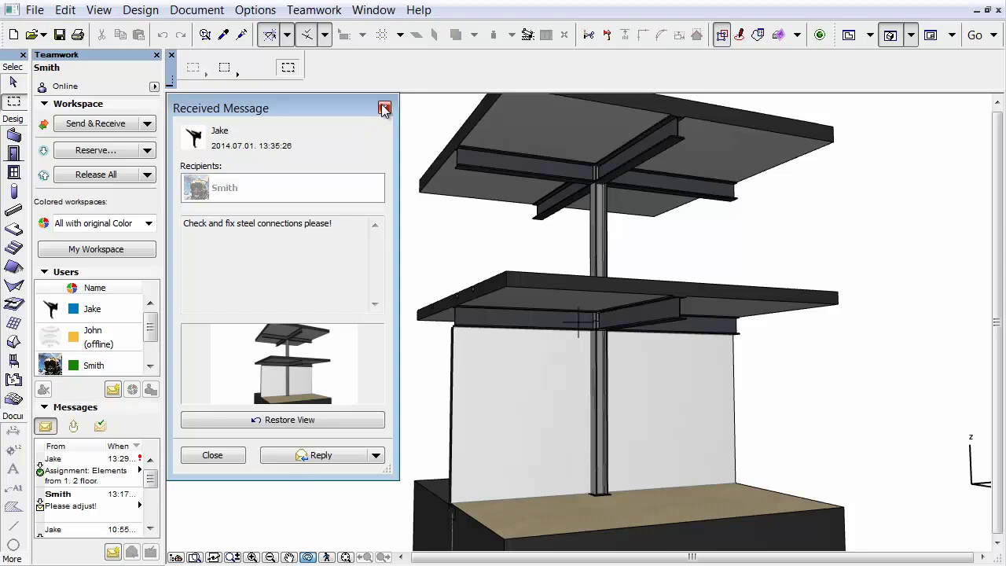
click(383, 108)
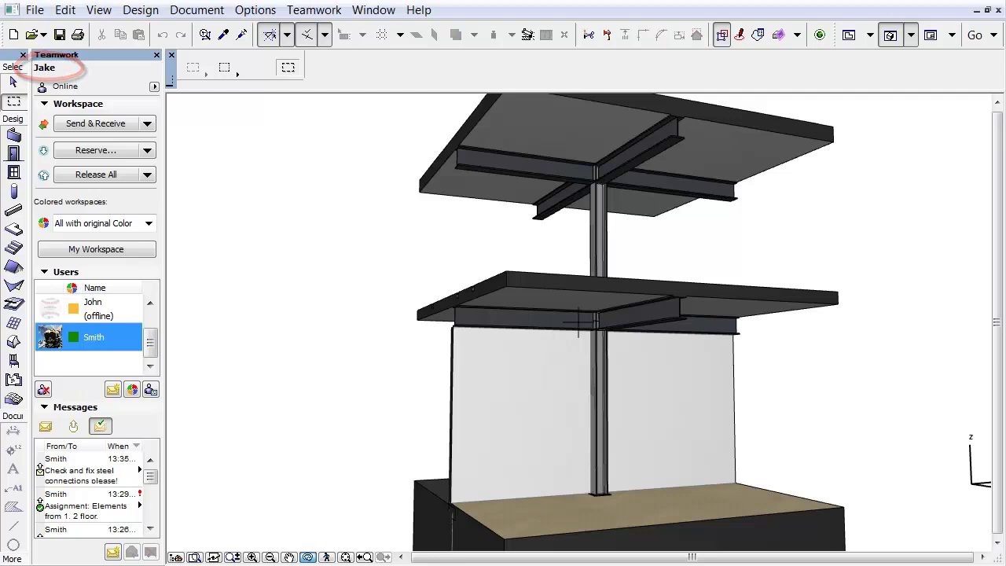
On the floor plan, reserve the upper and right exterior walls of the small room block beside the double-door entrance
key(F2)
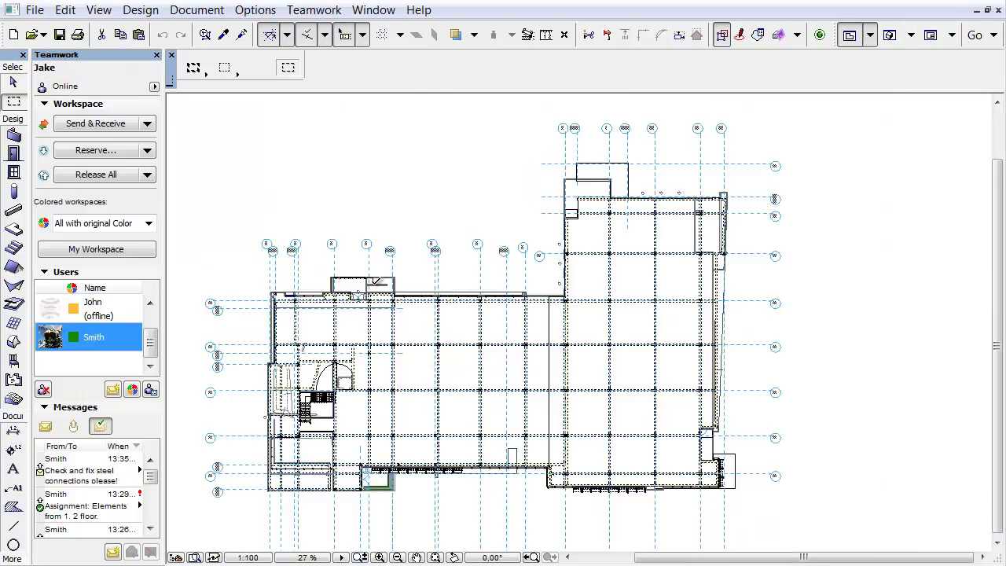
scroll(523, 297, up, 6)
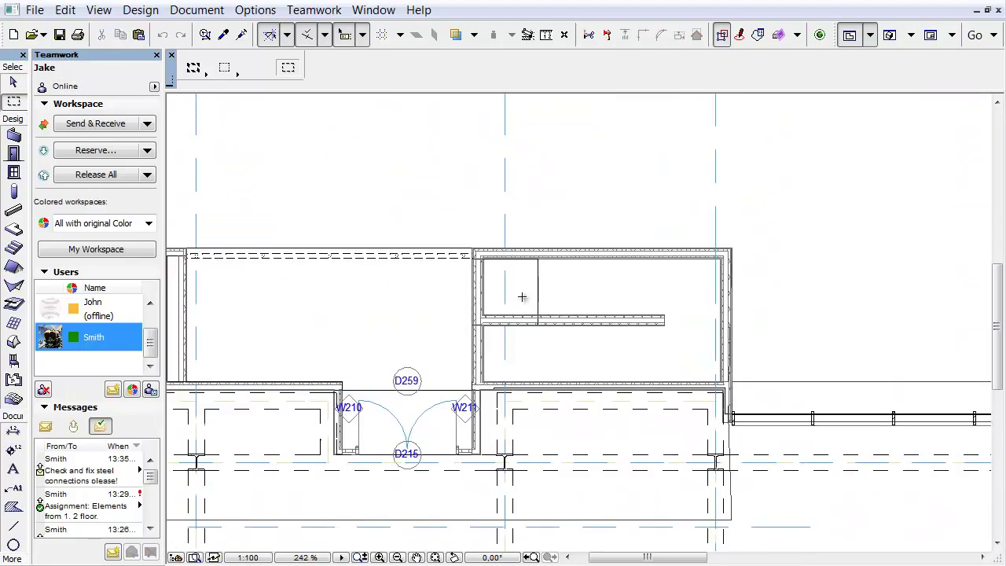
click(648, 261)
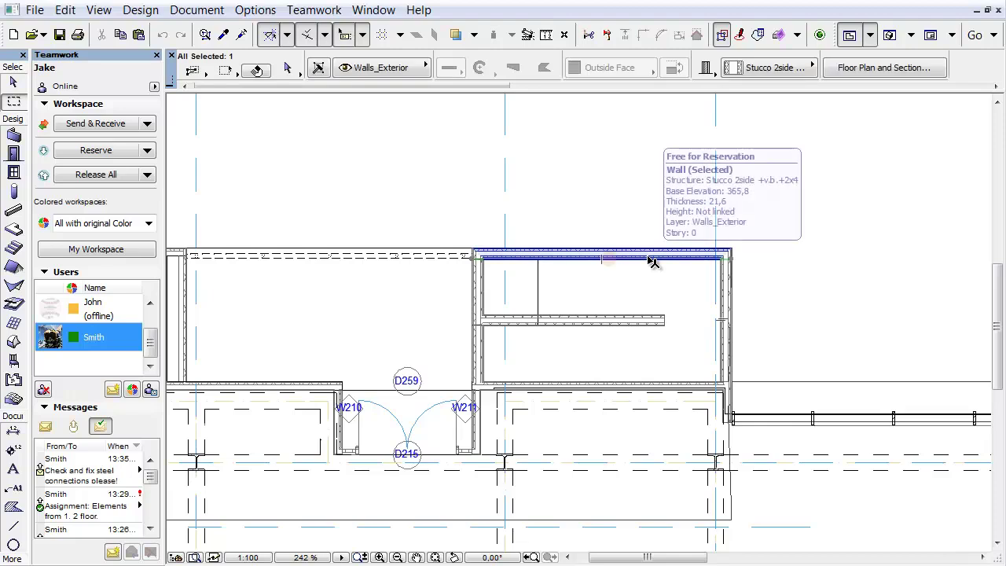
shift+click(718, 286)
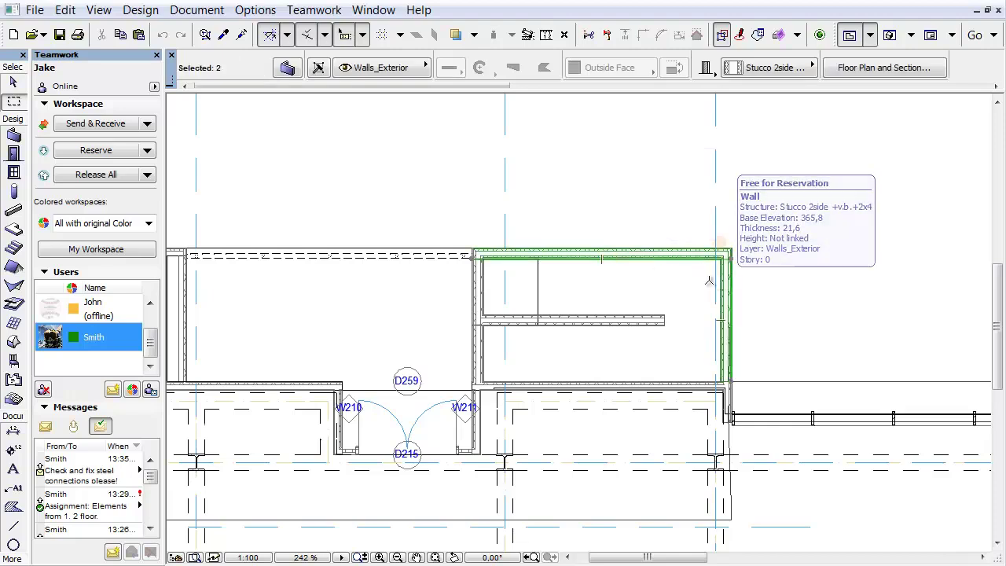
right_click(564, 281)
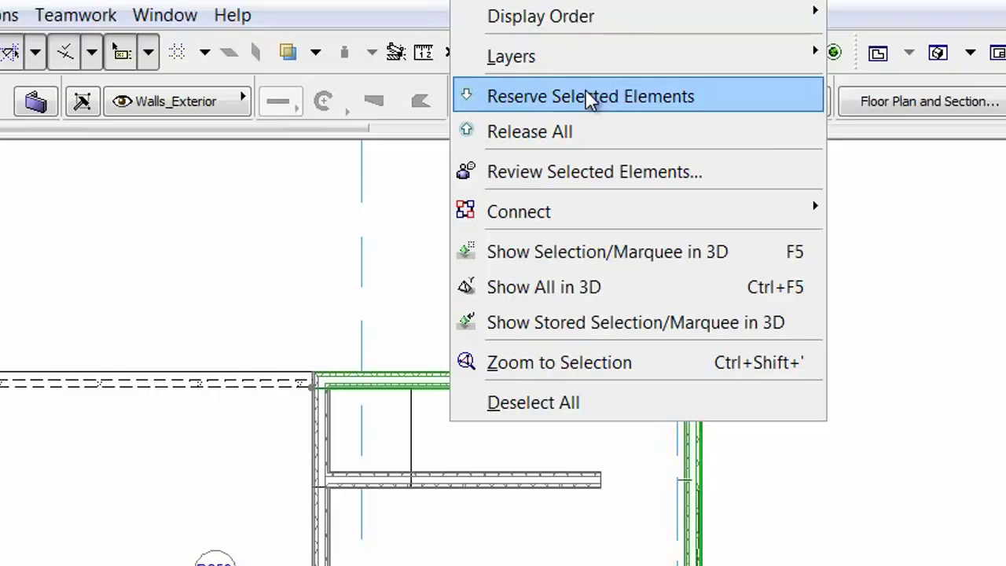
click(591, 99)
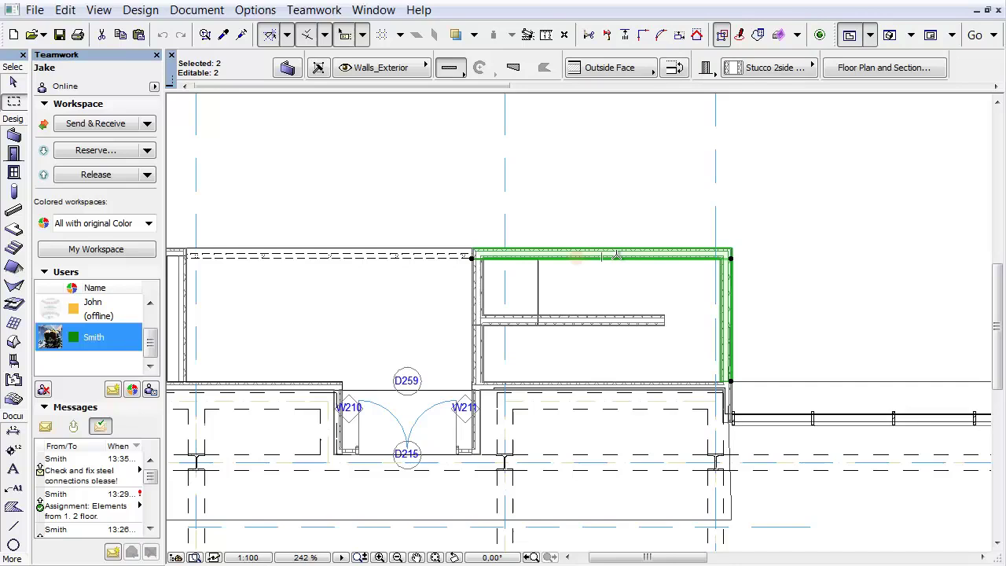
Start a new assignment of the two reserved walls to the online teammate
right_click(378, 550)
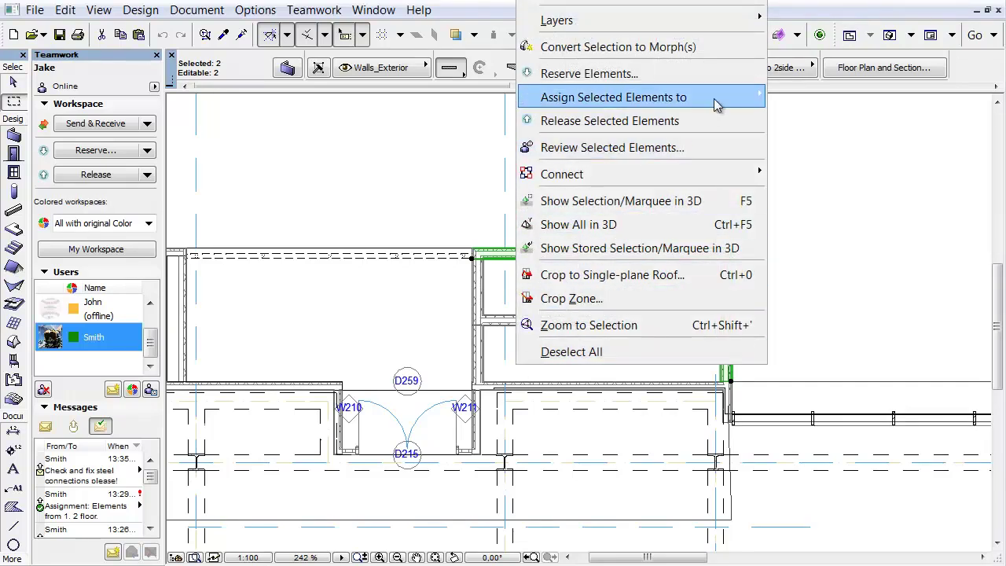
mouse_move(717, 102)
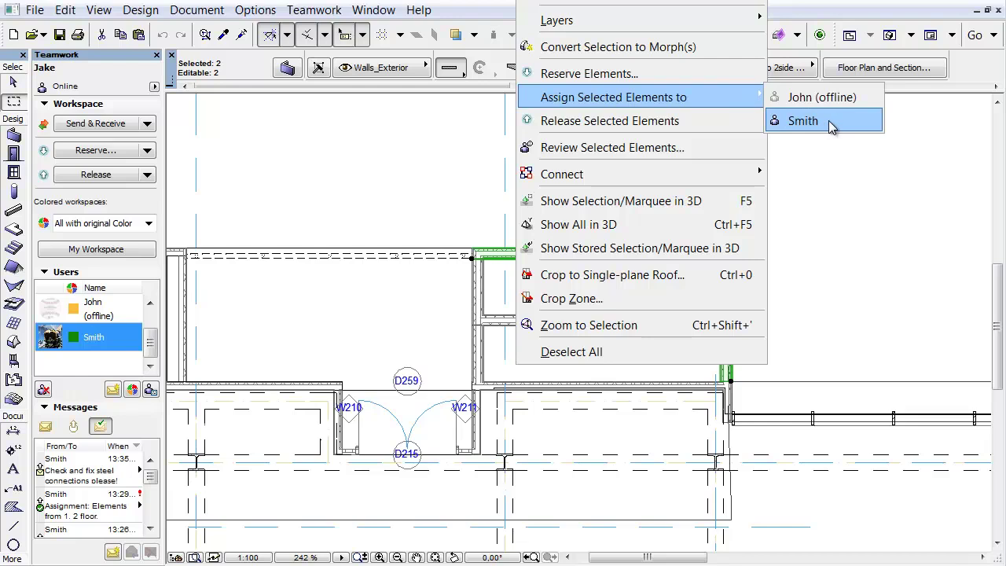
click(829, 124)
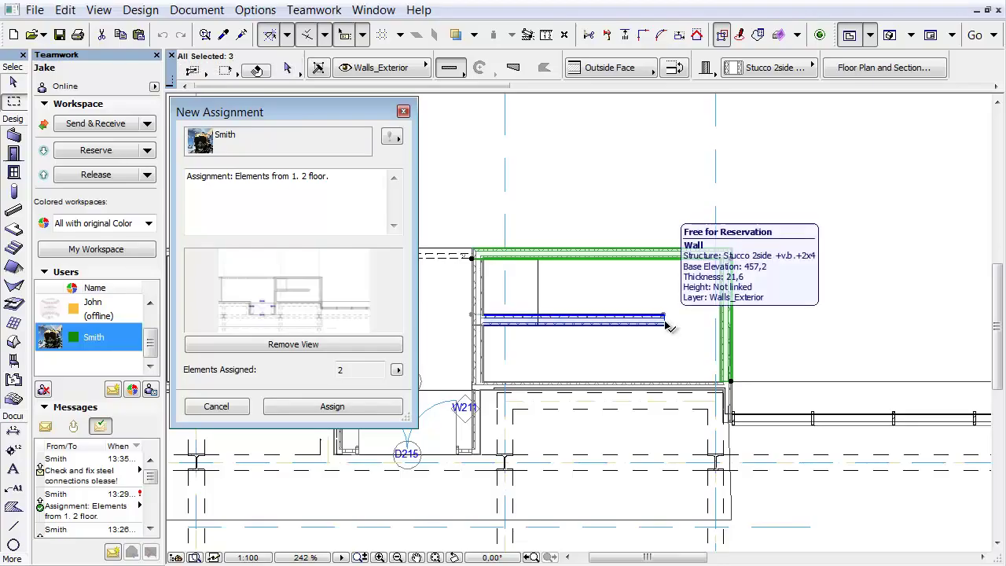
Add the block's middle, left and lower walls to the selection and reserve the selected elements, keeping the new assignment open
shift+click(927, 400)
shift+click(666, 358)
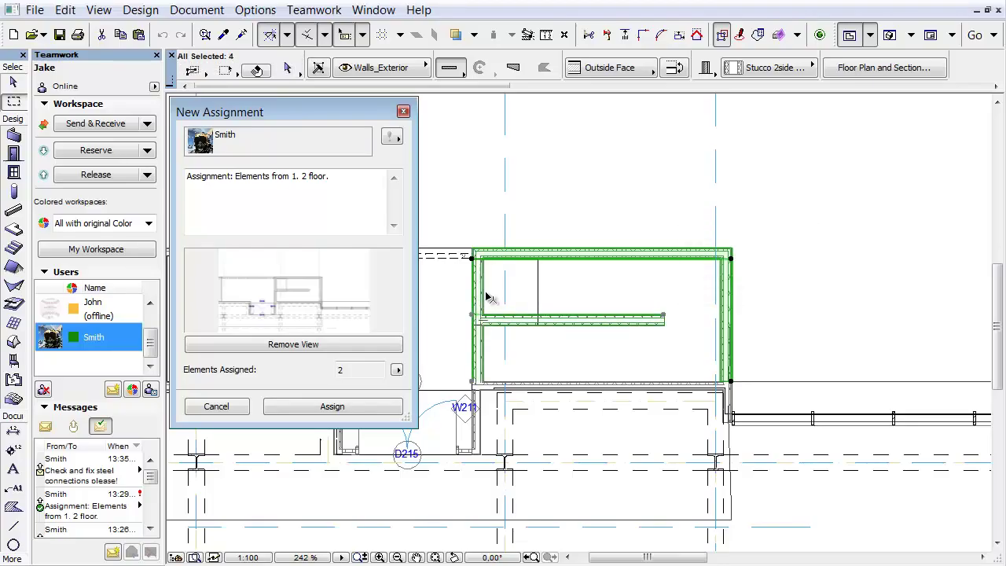
shift+click(559, 382)
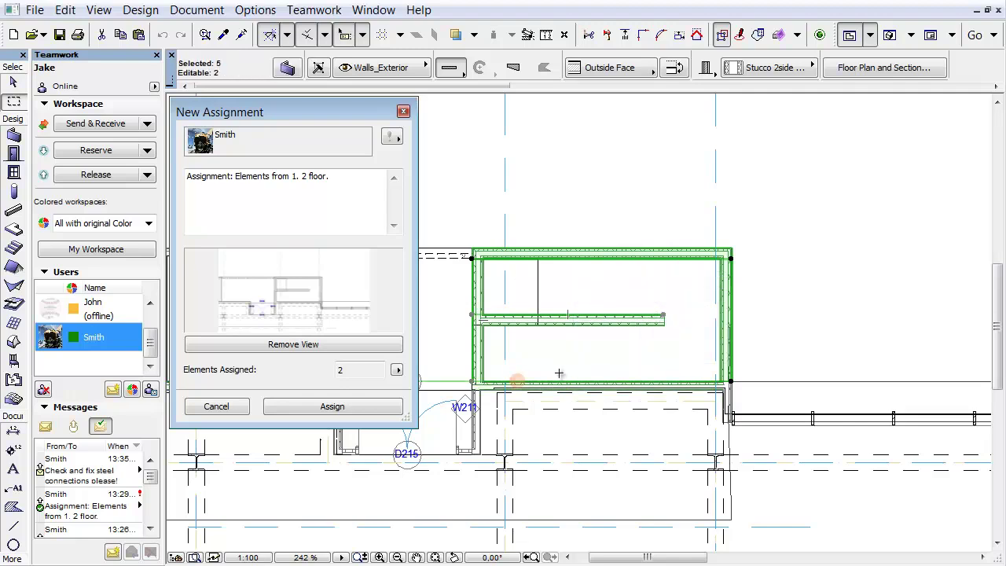
right_click(533, 361)
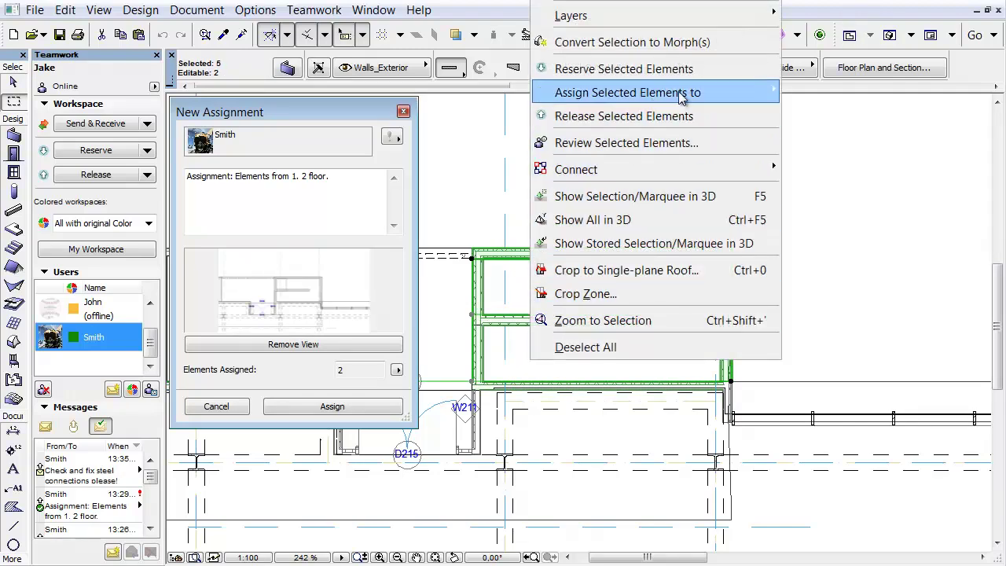
click(691, 71)
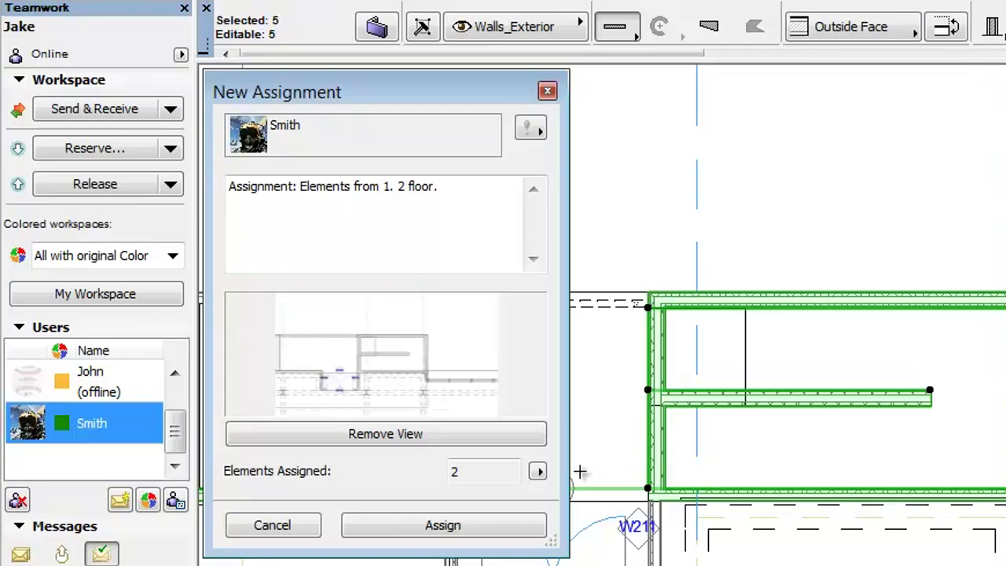
Attach the current selection of five walls to the new assignment and assign them to the teammate
click(539, 472)
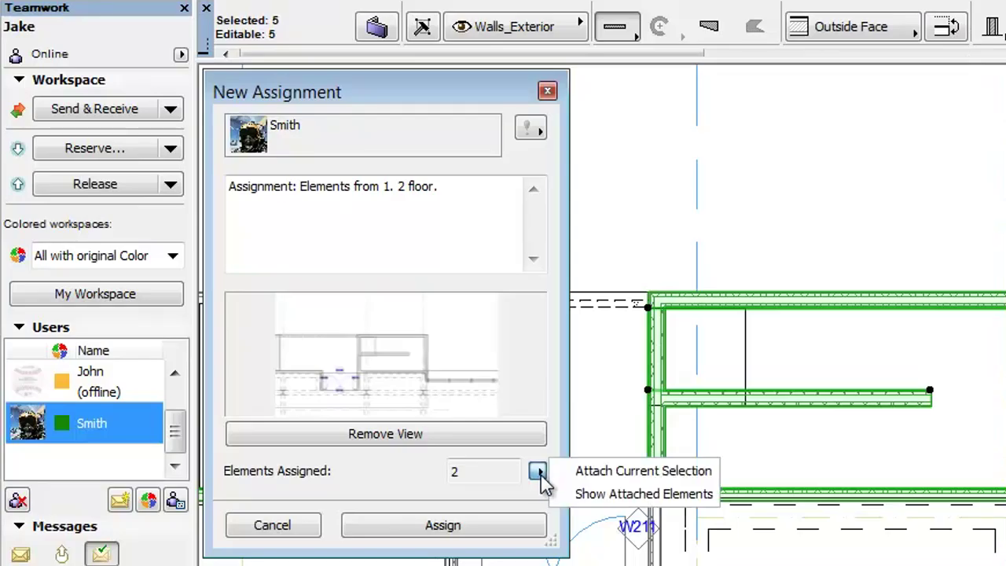
click(677, 472)
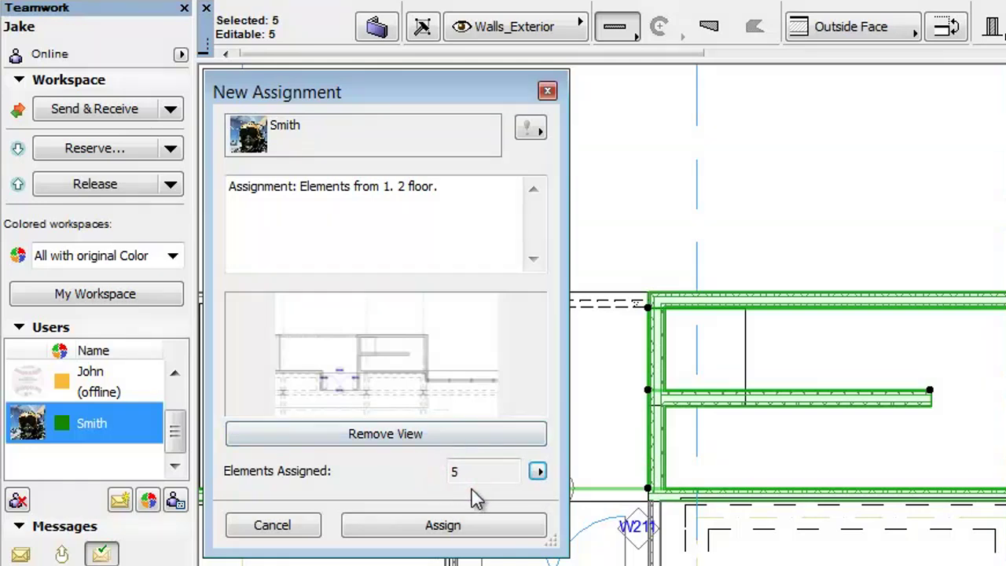
click(522, 532)
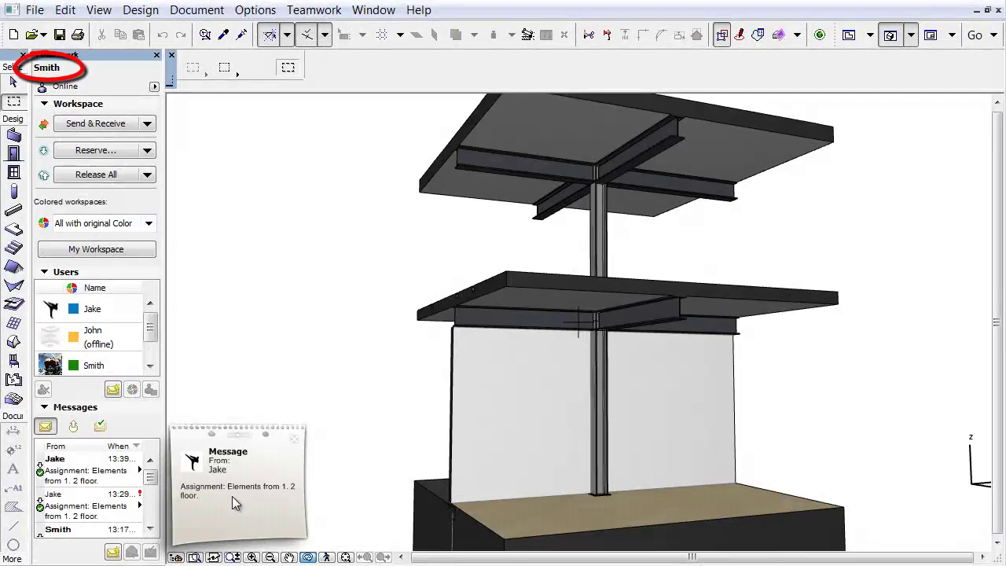
As the recipient, open the received assignment, apply its attached view, show the assigned elements in the plan, and close it
click(231, 496)
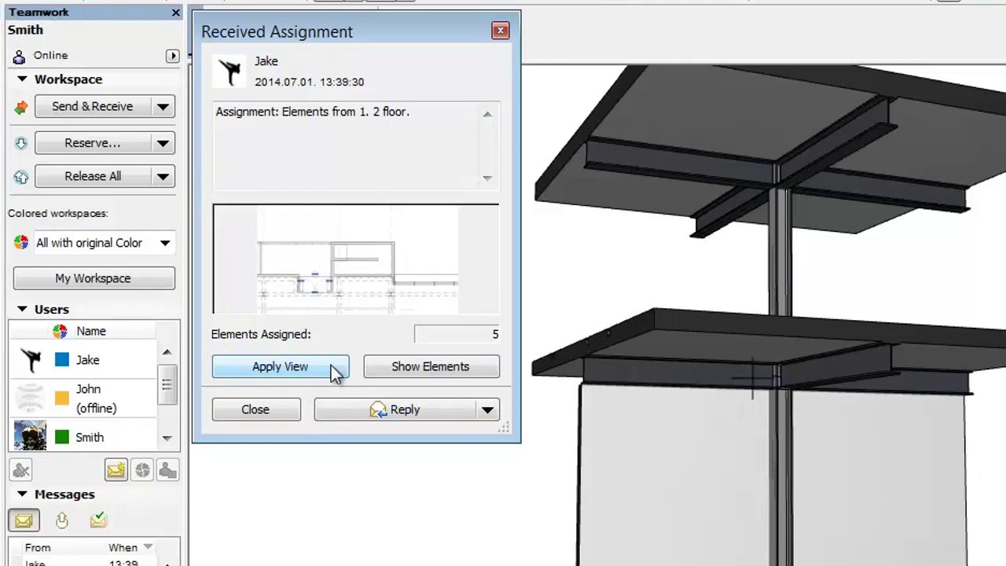
click(333, 370)
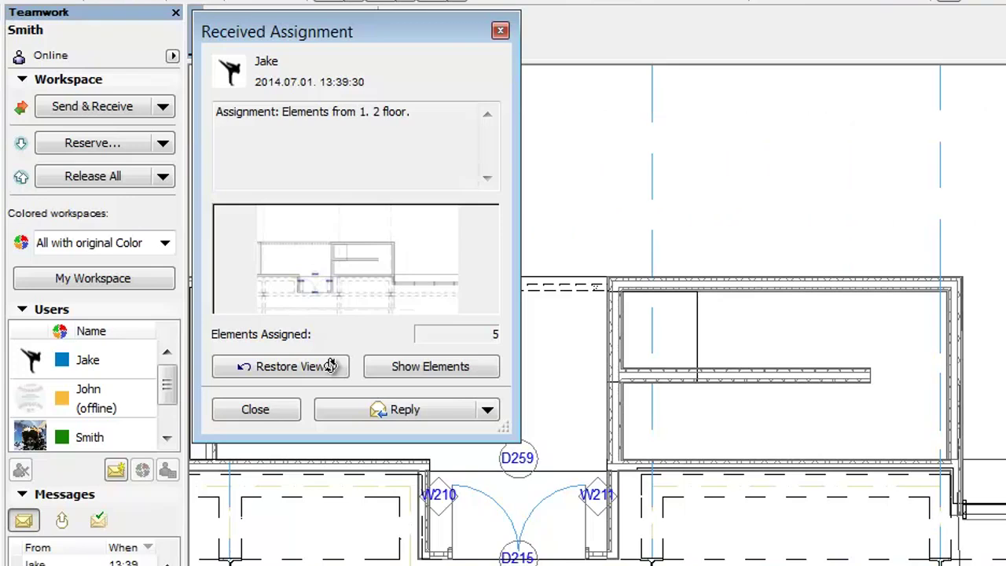
click(486, 374)
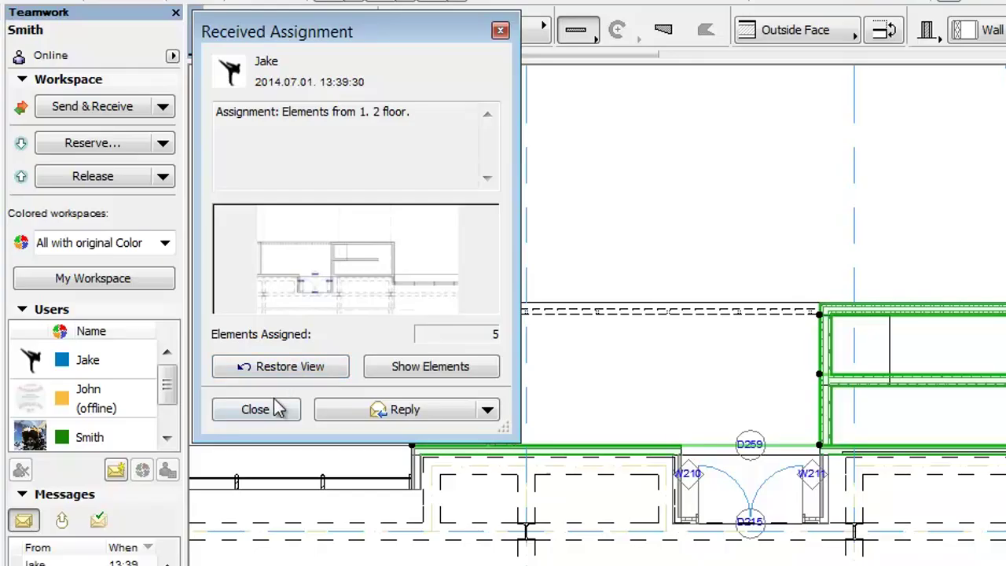
click(228, 344)
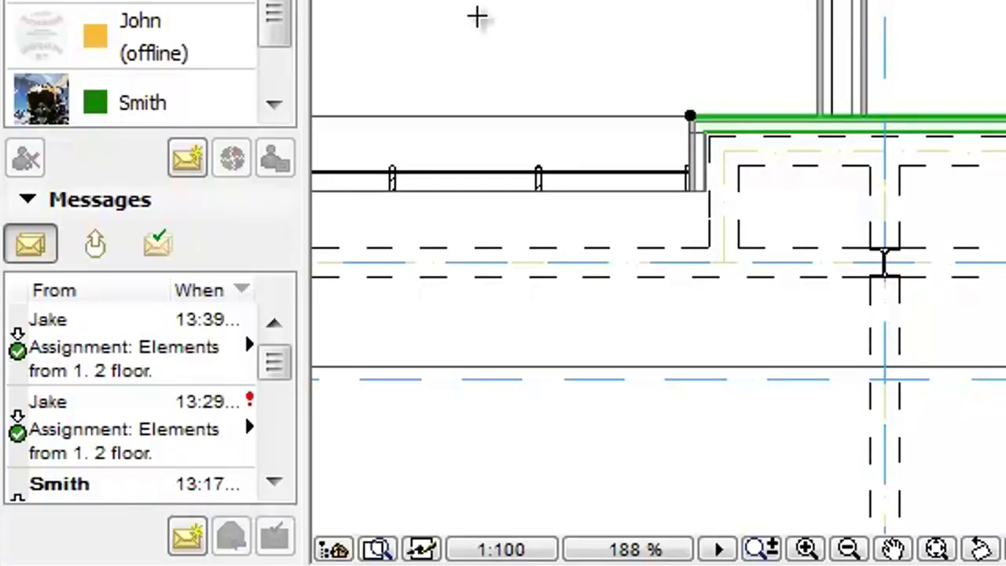
Move the newest wall assignment message to Completed and display the list of completed messages
click(214, 364)
right_click(213, 364)
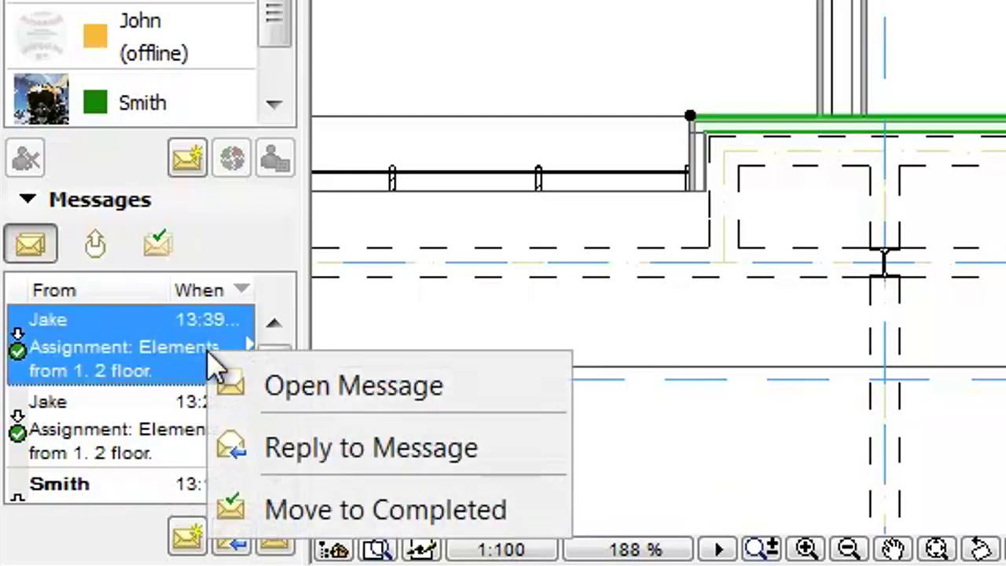
click(458, 510)
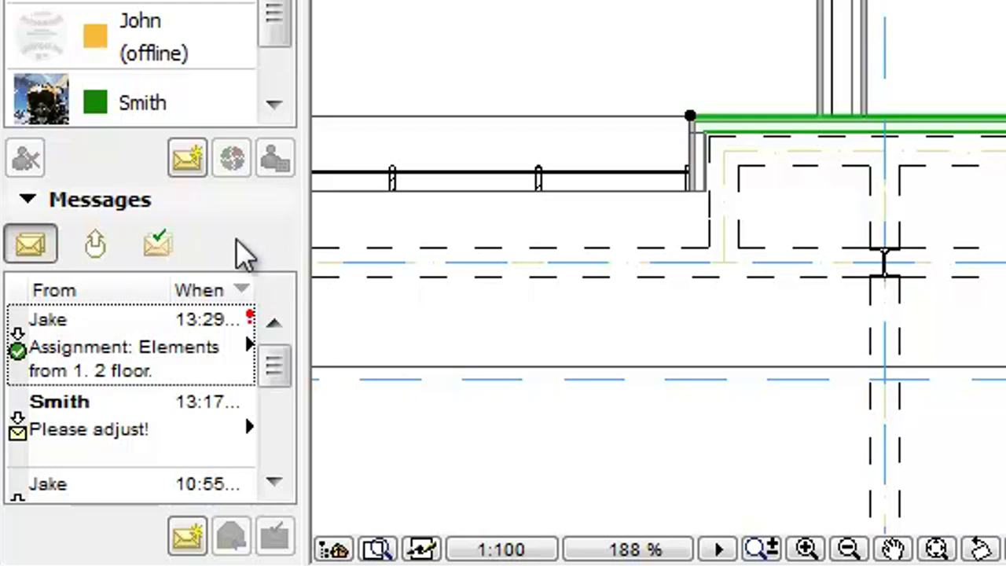
click(165, 246)
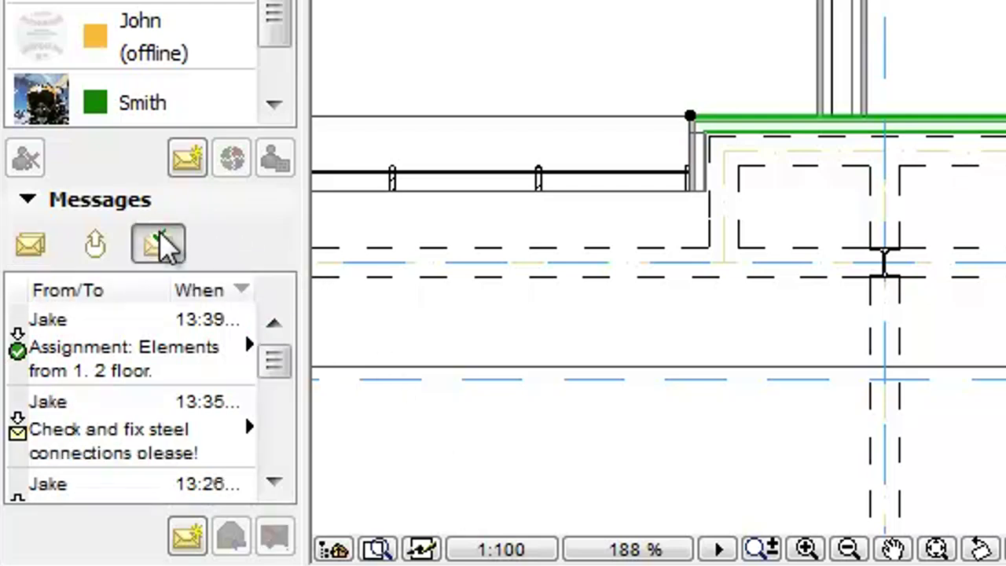
mouse_move(286, 366)
mouse_down()
mouse_move(288, 458)
mouse_move(281, 355)
mouse_up()
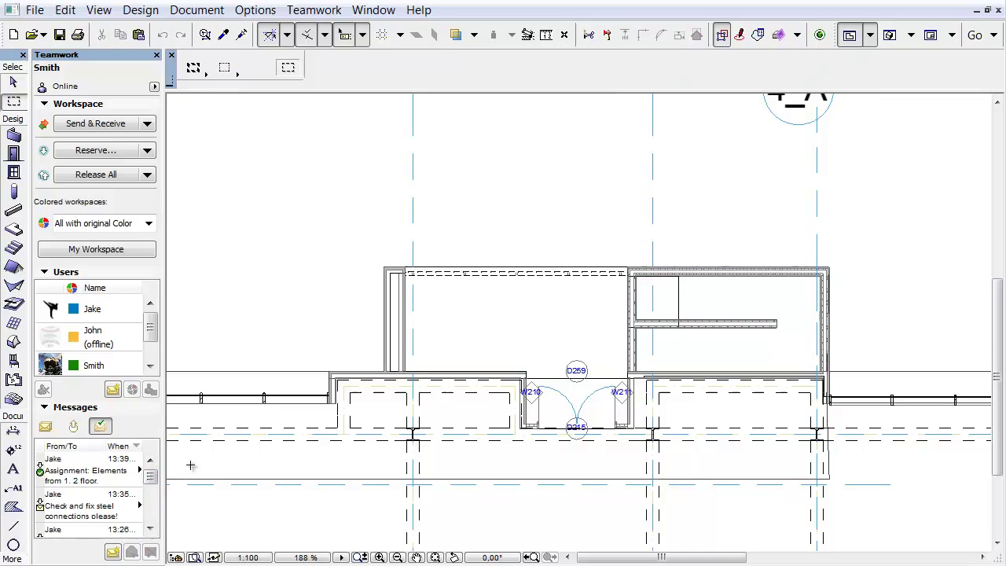
In the Data Safety and Integrity work environment settings, limit the number of completed Teamwork messages to 20
click(243, 15)
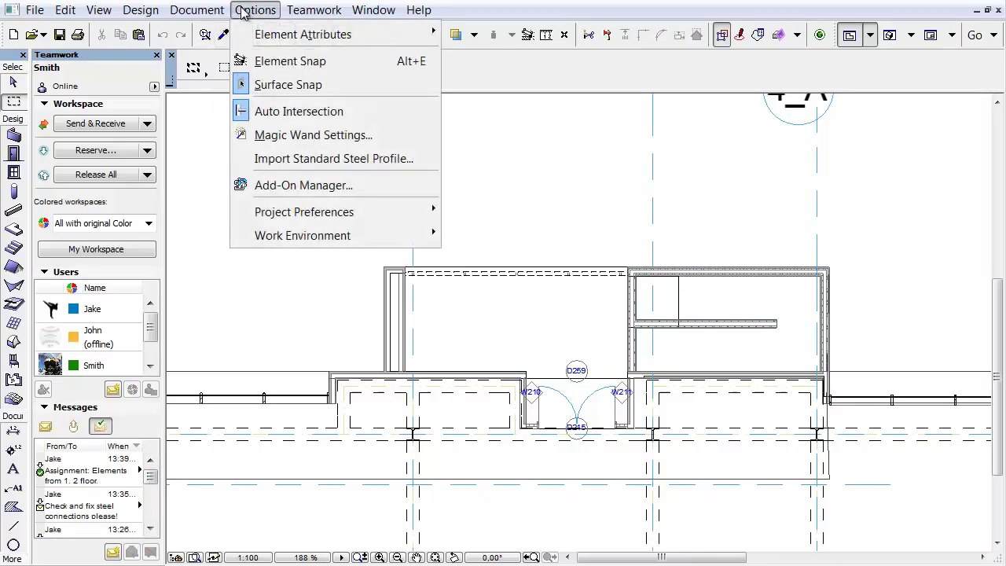
mouse_move(373, 242)
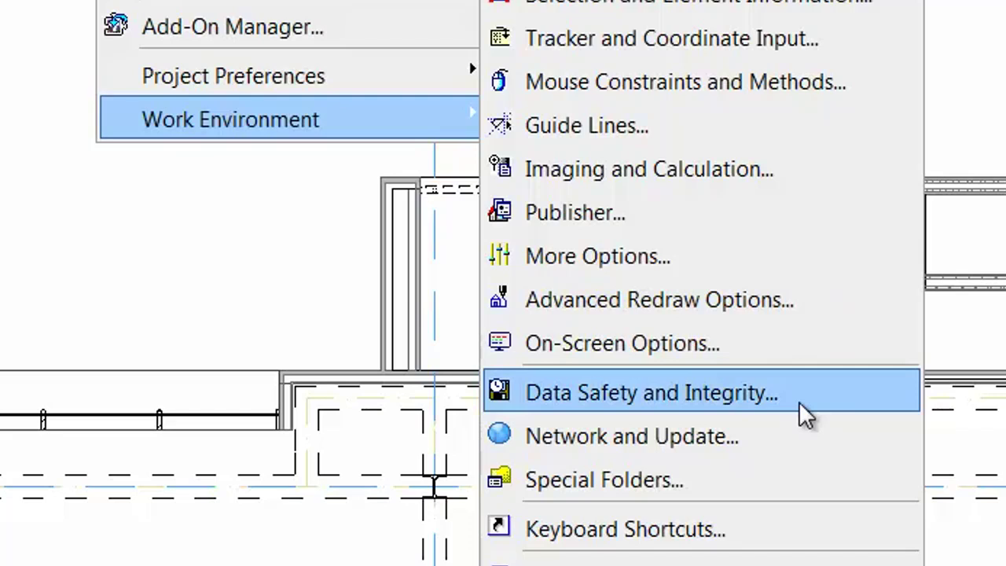
click(798, 401)
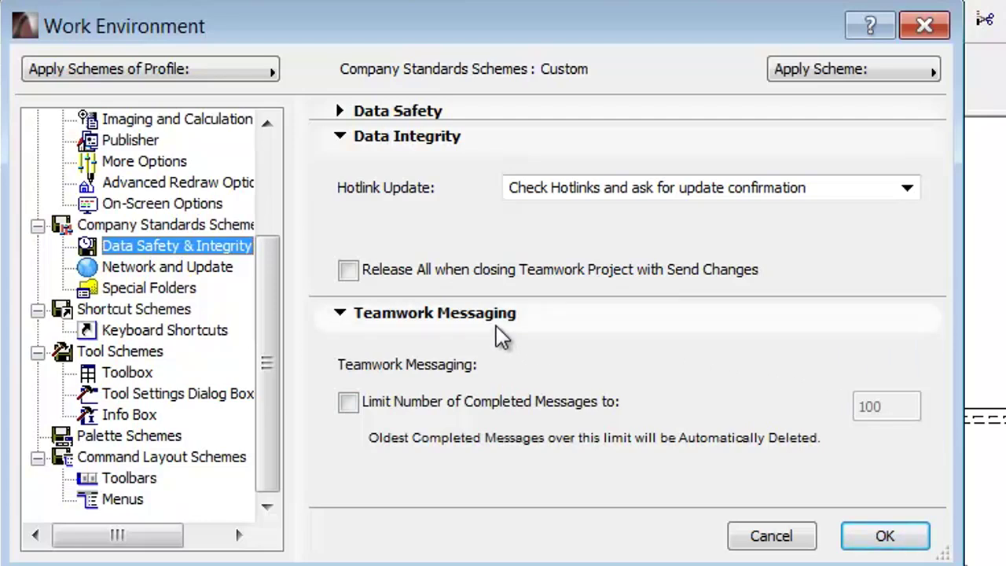
click(351, 411)
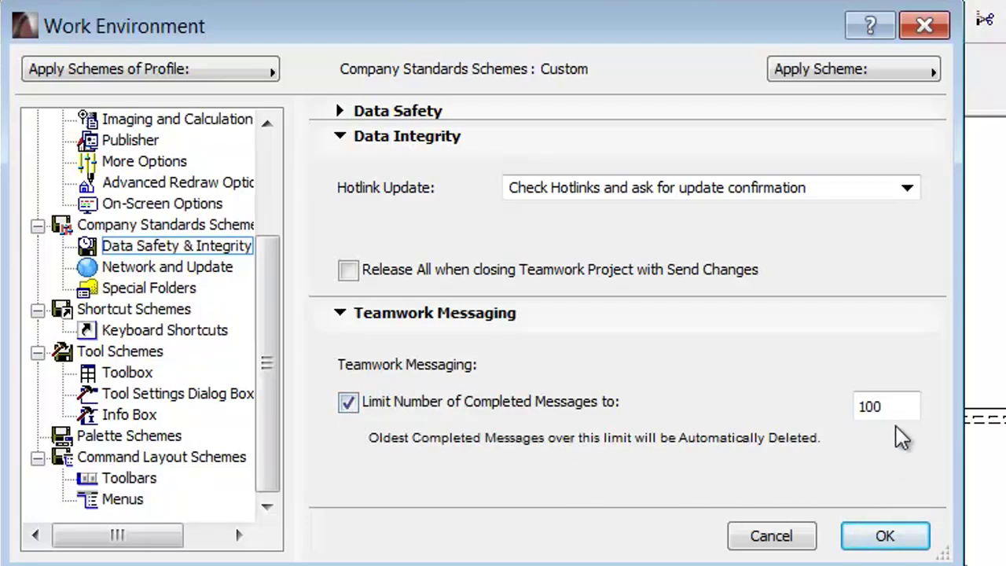
key(Tab)
text(20)
click(886, 535)
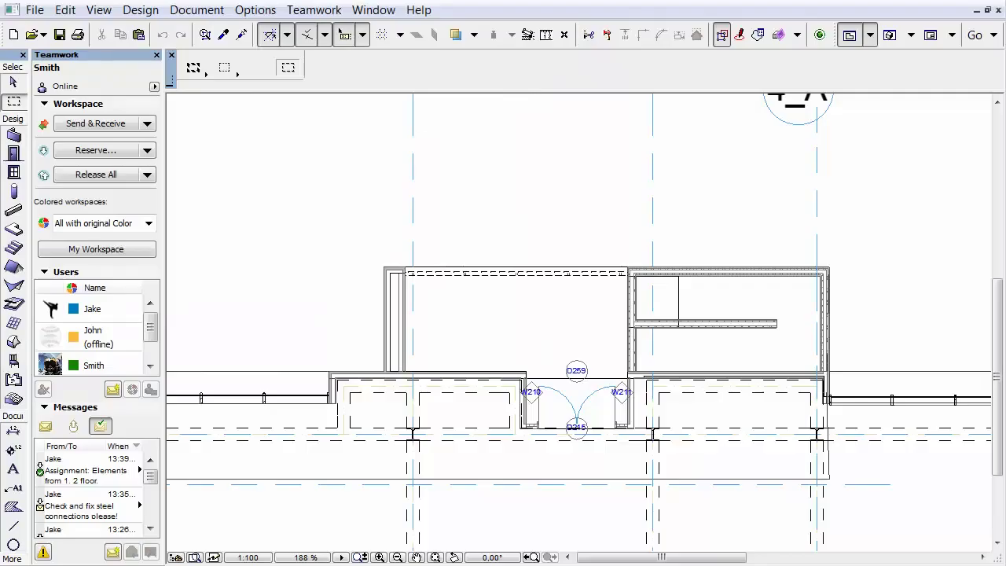